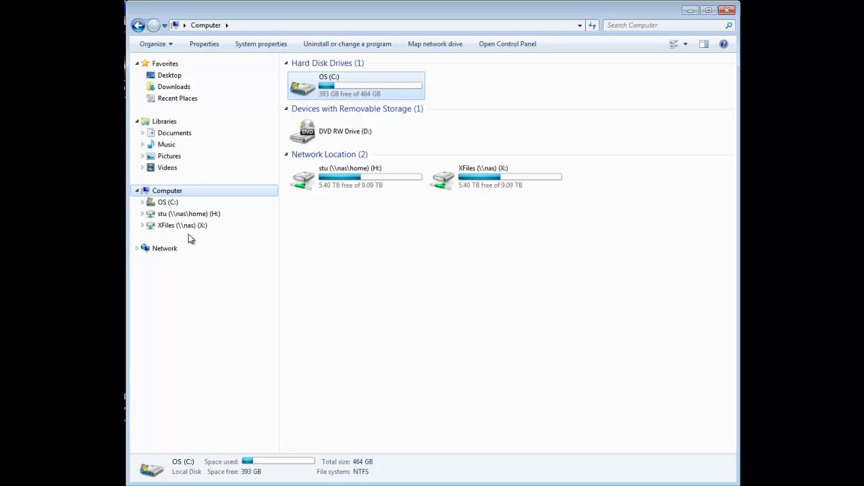
# Open the folder C:\Program Files (x86)\Roland VersaWorks\Swatch\Illustrator
pyautogui.click(142, 202)
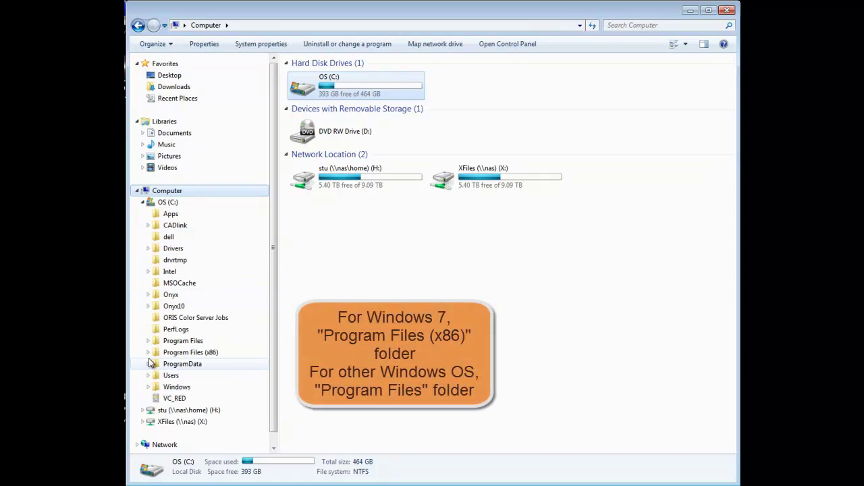
pyautogui.click(148, 352)
pyautogui.moveTo(276, 285); pyautogui.dragTo(272, 328)
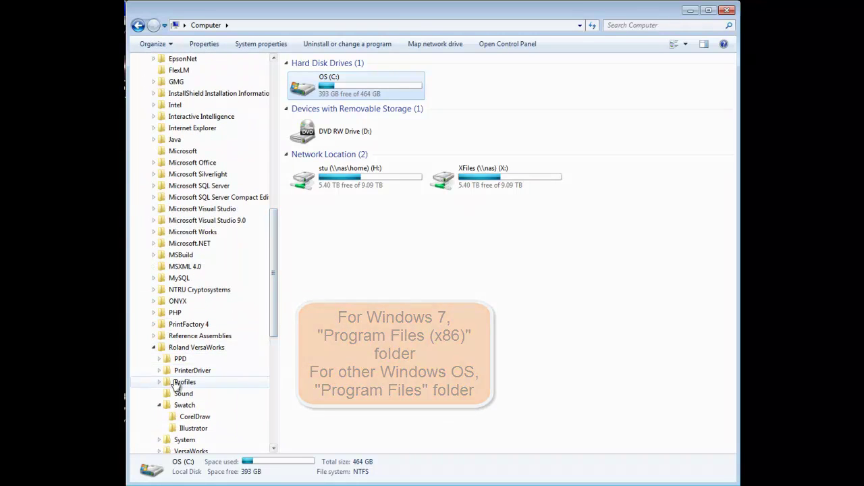
pyautogui.click(167, 349)
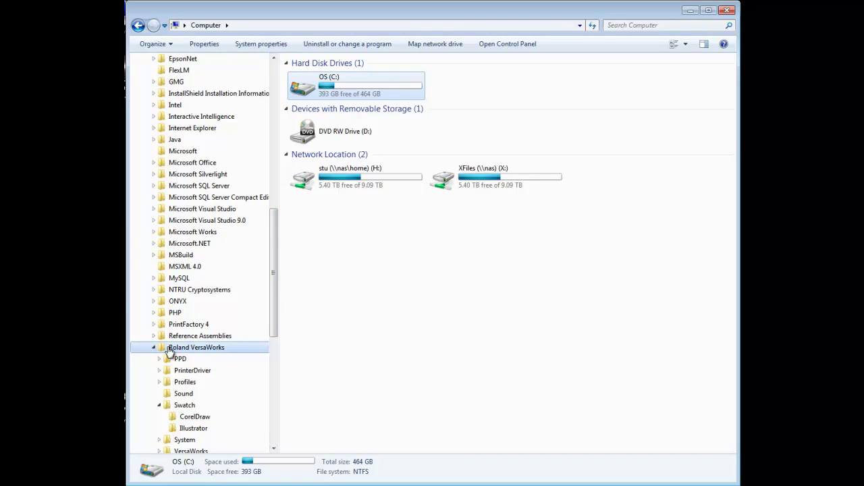
pyautogui.moveTo(270, 303); pyautogui.dragTo(272, 322)
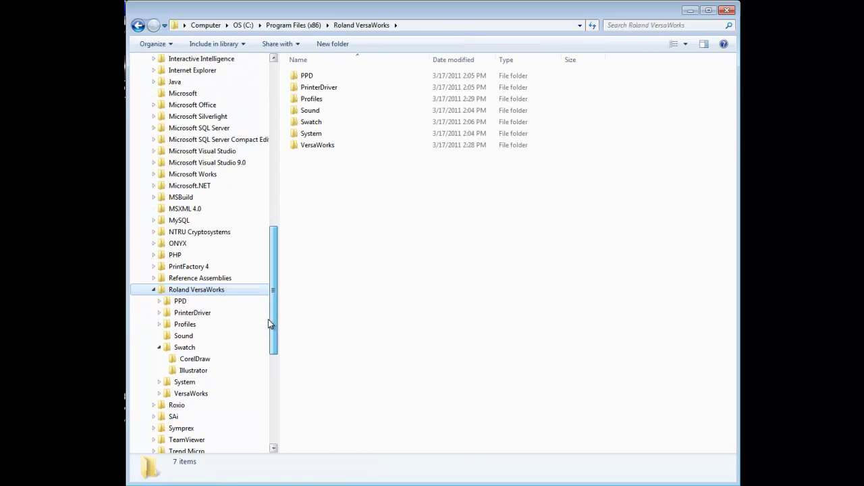
pyautogui.click(188, 348)
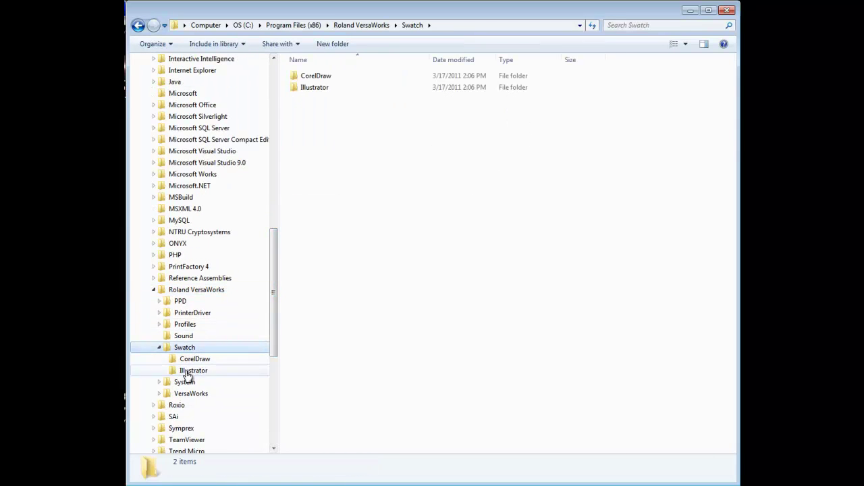
pyautogui.click(193, 371)
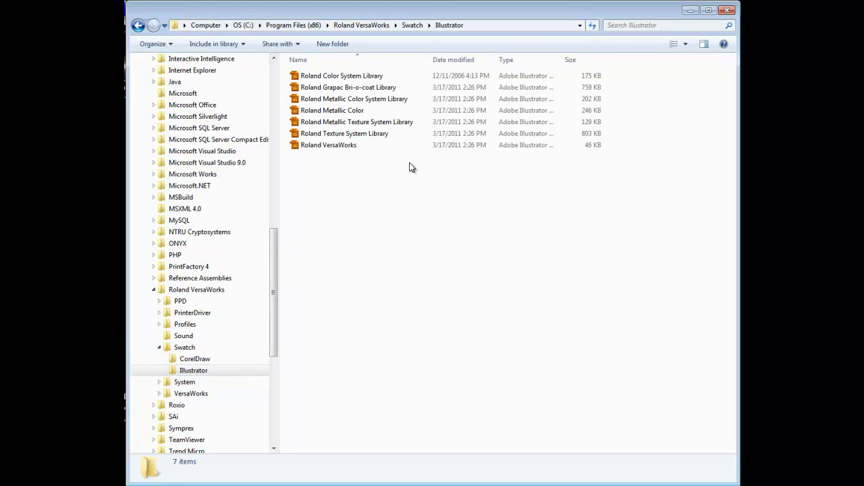
# Copy all the Roland swatch library files in the Illustrator folder
pyautogui.moveTo(412, 167); pyautogui.dragTo(282, 70)
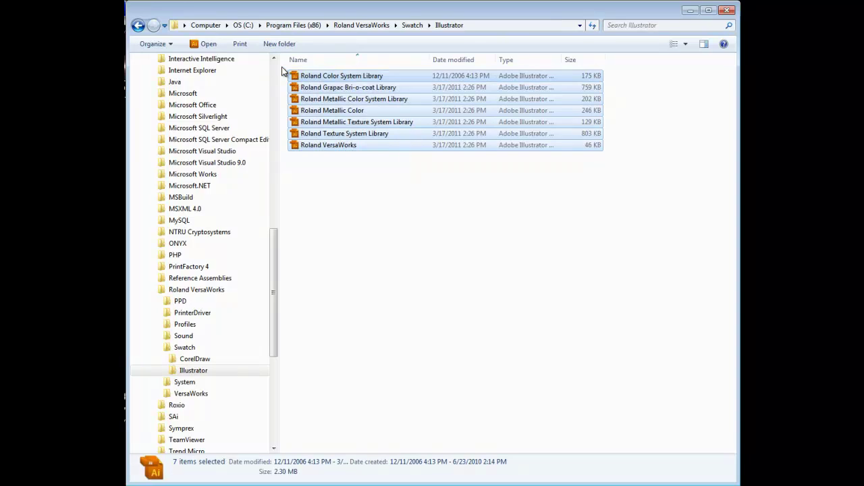
pyautogui.rightClick(321, 78)
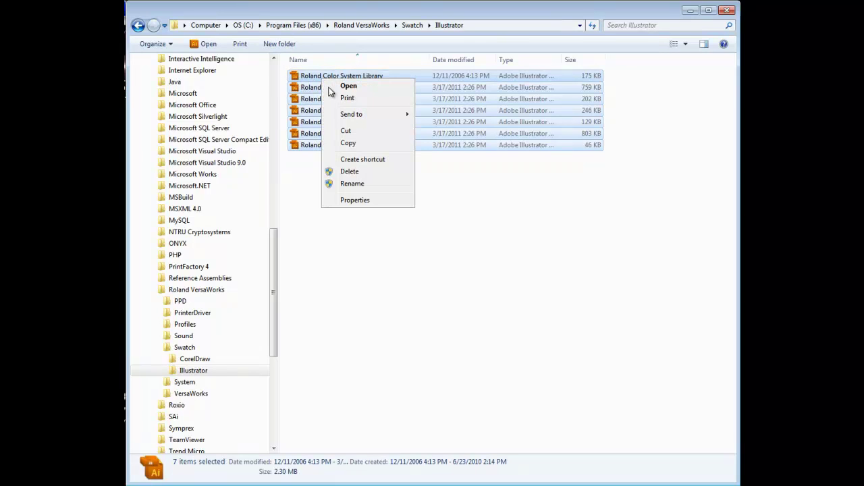
pyautogui.click(359, 142)
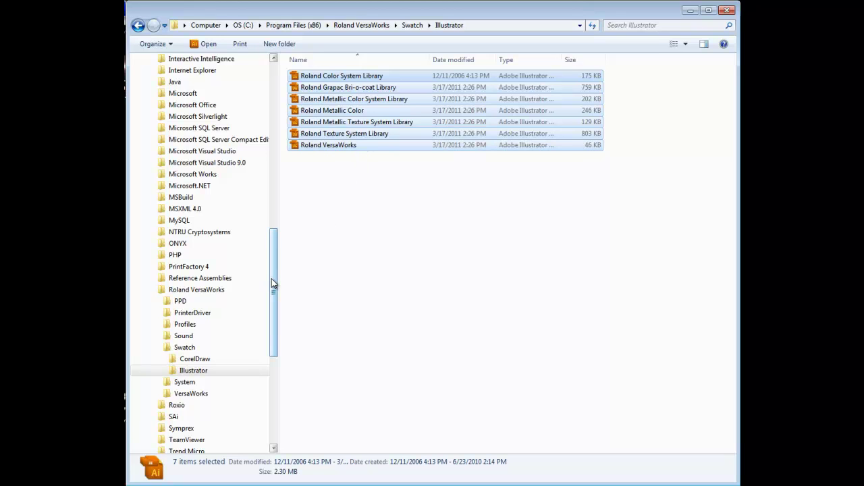
# Paste the copied swatch libraries into Program Files (x86)\Adobe\Adobe Illustrator CS5\Presets\en_US\Swatches
pyautogui.moveTo(271, 278); pyautogui.dragTo(281, 184)
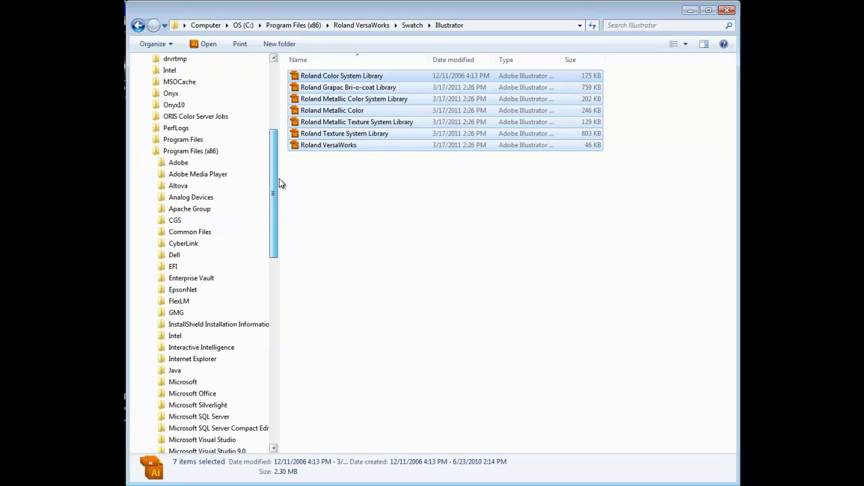
pyautogui.click(155, 164)
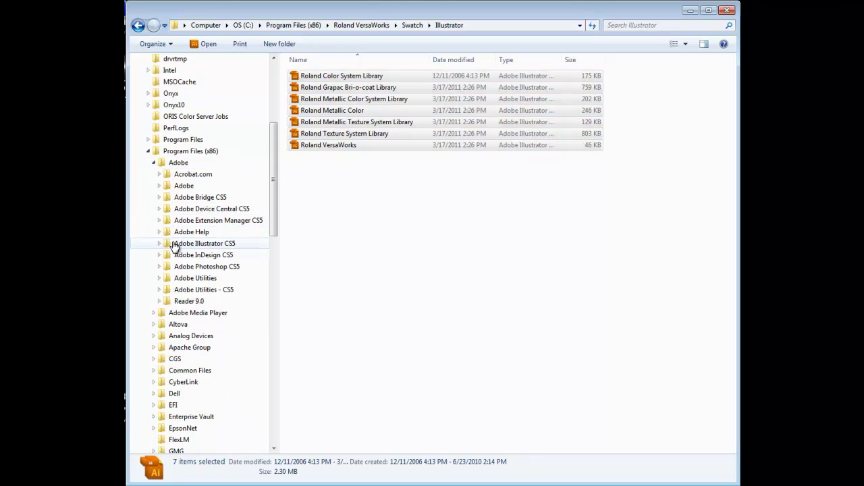
pyautogui.click(159, 243)
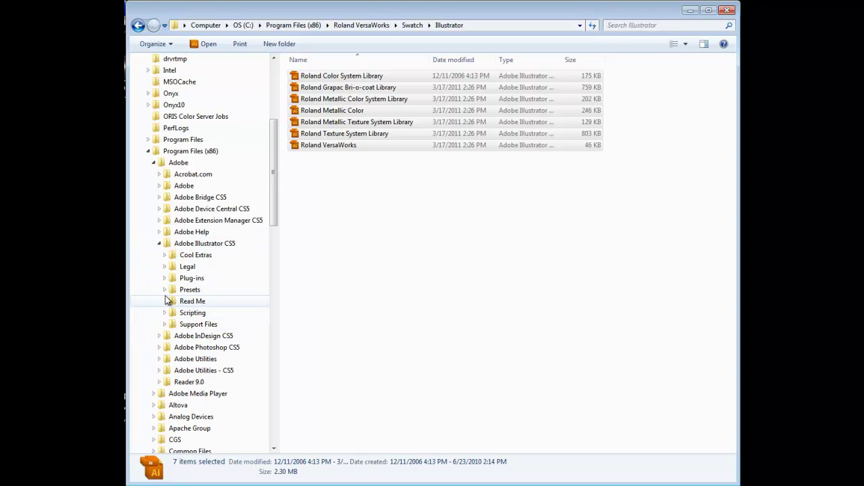
pyautogui.click(164, 291)
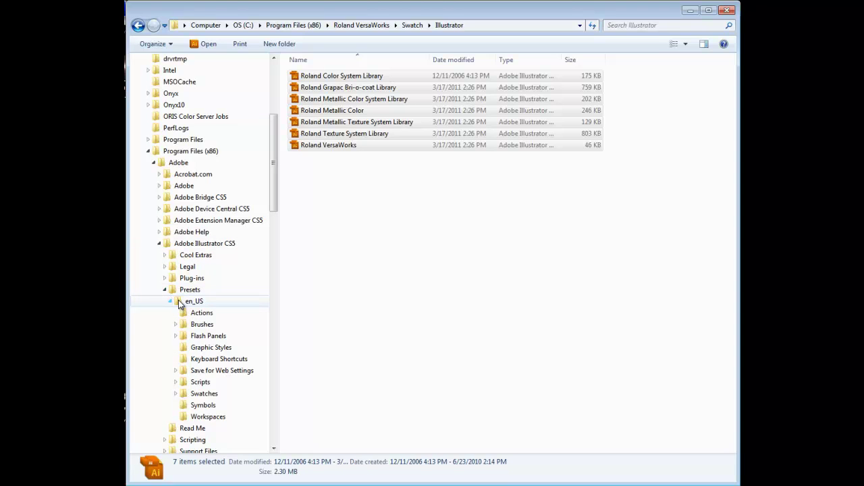
pyautogui.click(180, 303)
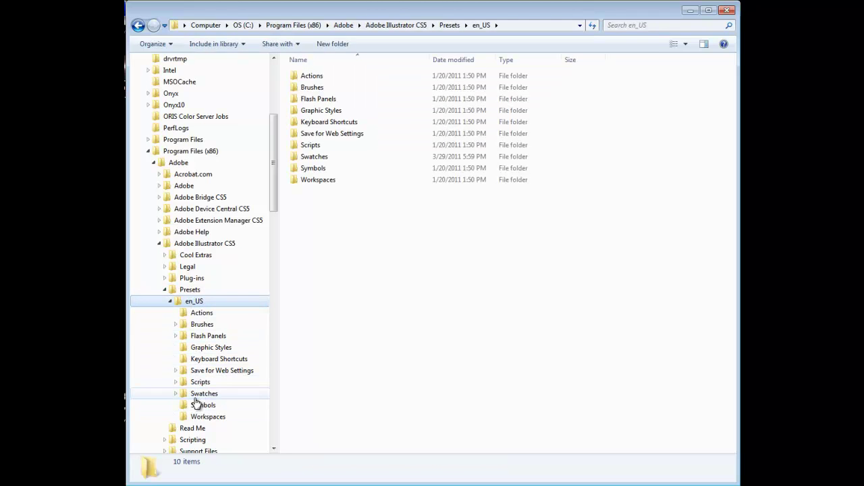
pyautogui.click(195, 399)
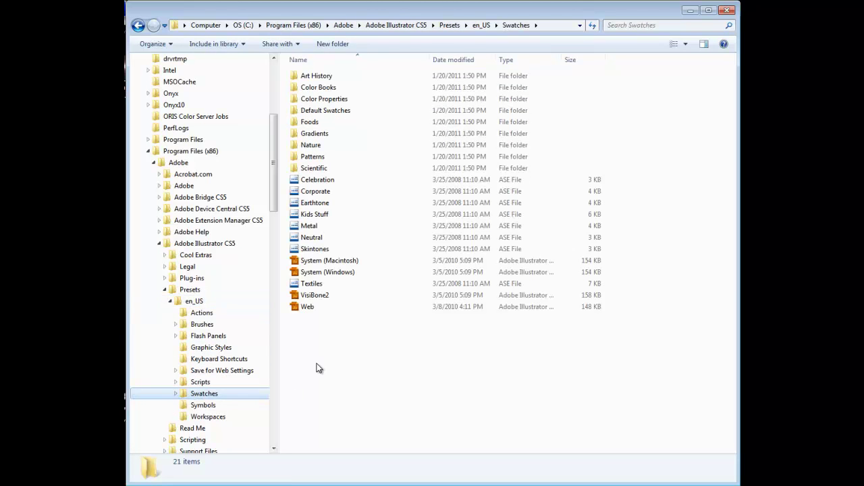
pyautogui.rightClick(366, 312)
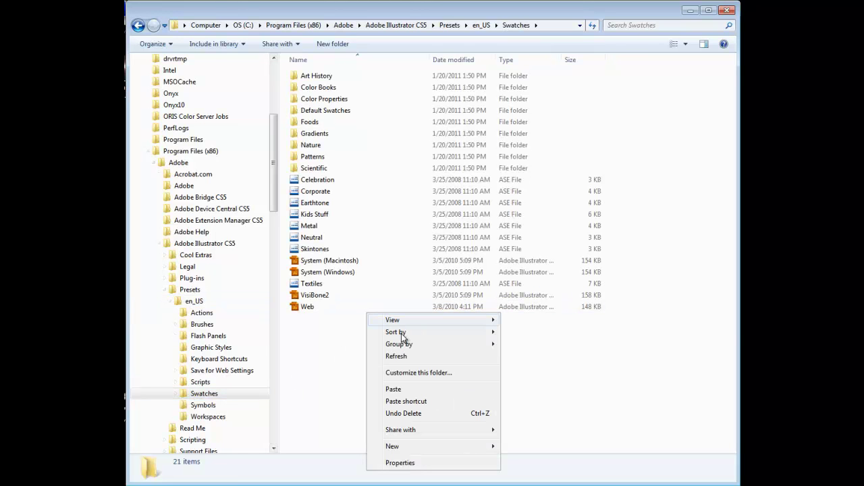
pyautogui.click(393, 389)
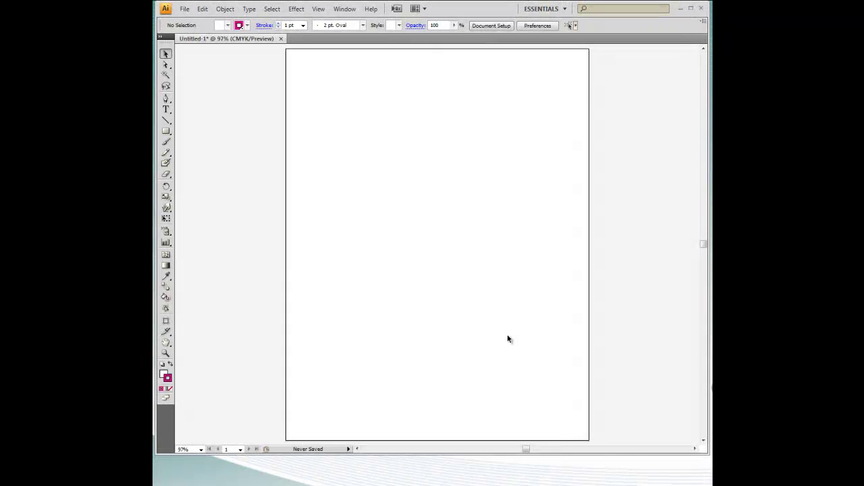
# Switch to Illustrator and open the Roland VersaWorks swatch library
pyautogui.click(345, 9)
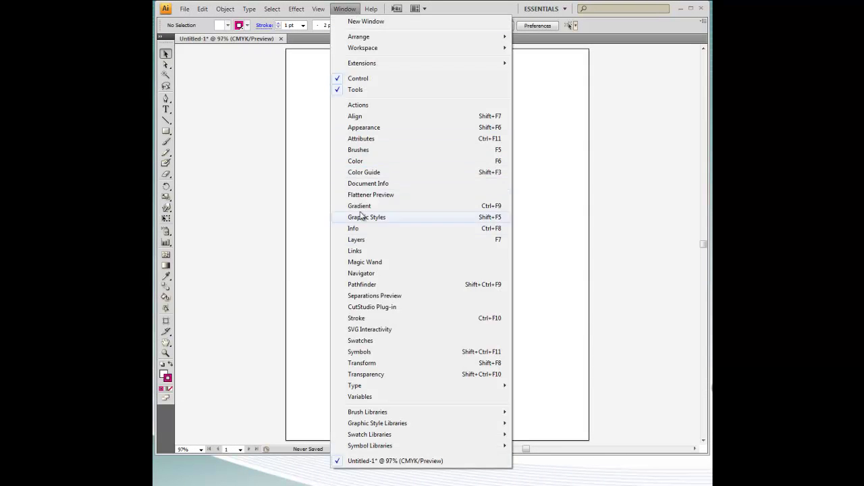
pyautogui.moveTo(364, 436)
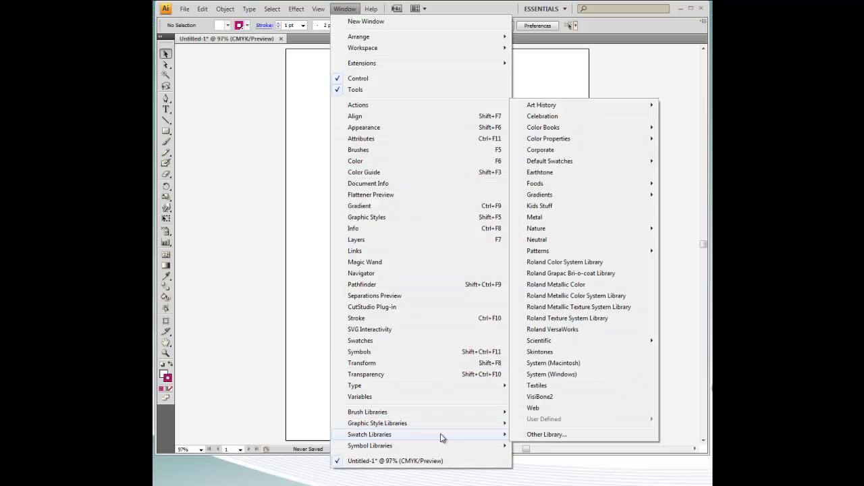
pyautogui.click(548, 328)
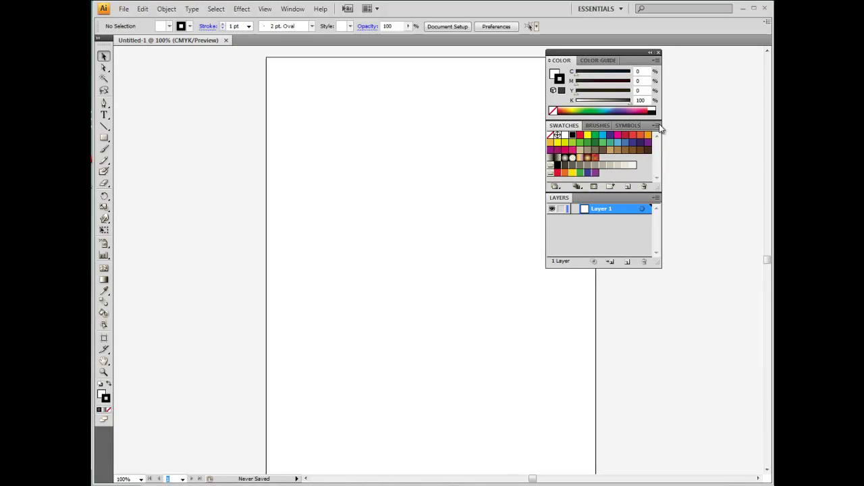
# Start a new spot colour swatch in CMYK mode with C 55, M 23, Y 29 and K 15%
pyautogui.click(655, 125)
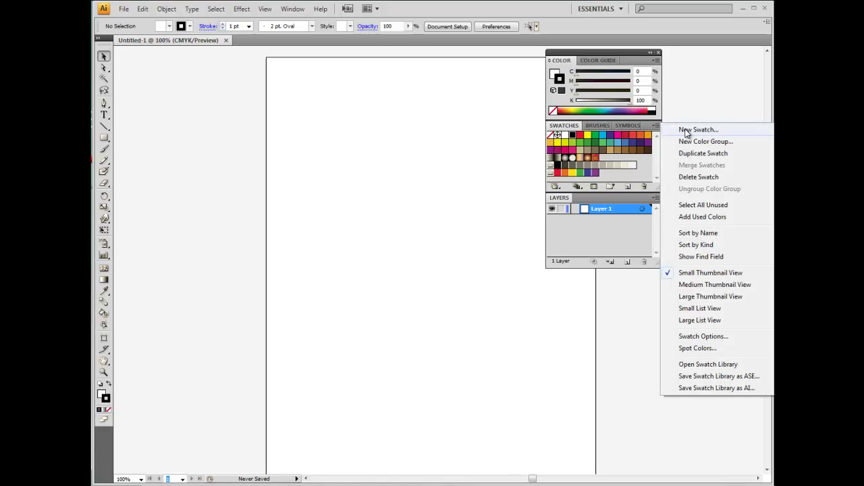
pyautogui.click(685, 130)
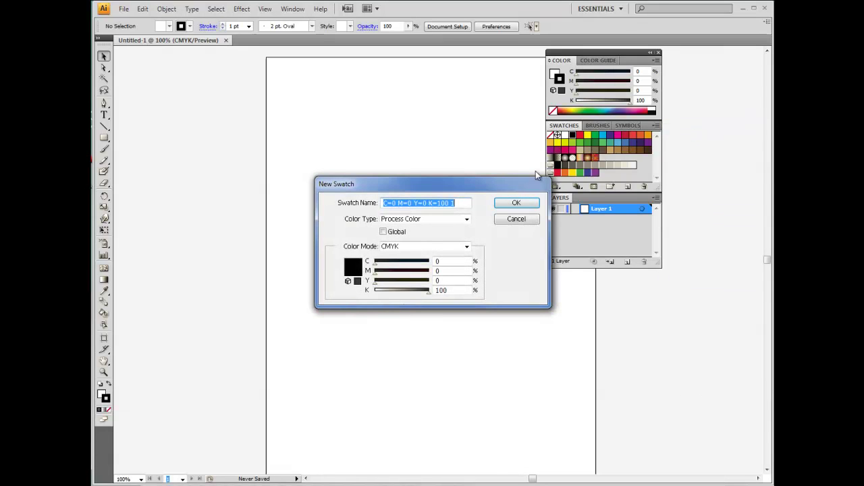
pyautogui.click(463, 220)
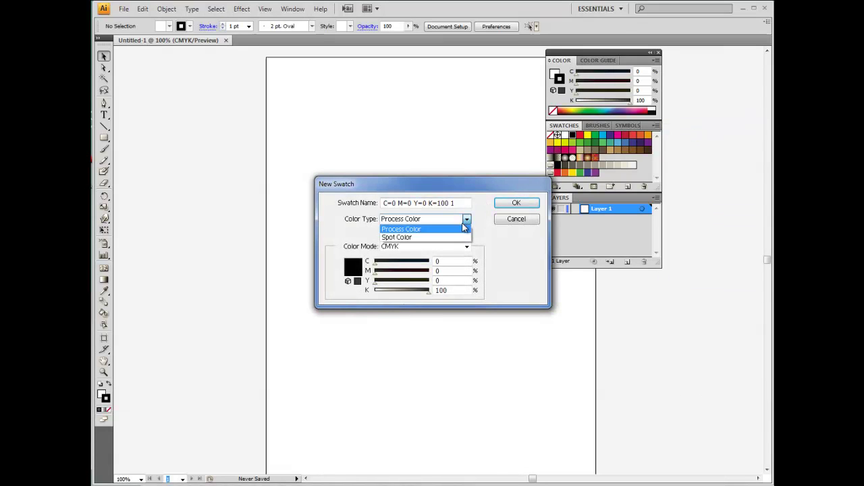
pyautogui.click(444, 237)
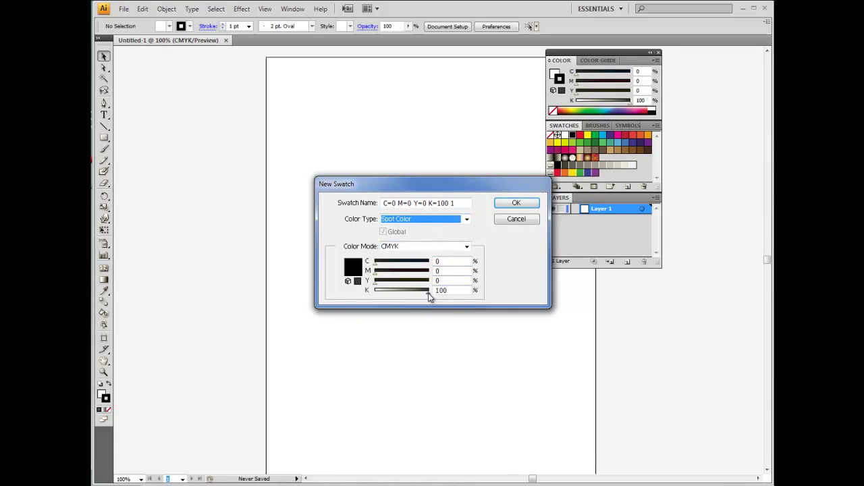
pyautogui.moveTo(428, 293); pyautogui.dragTo(404, 264)
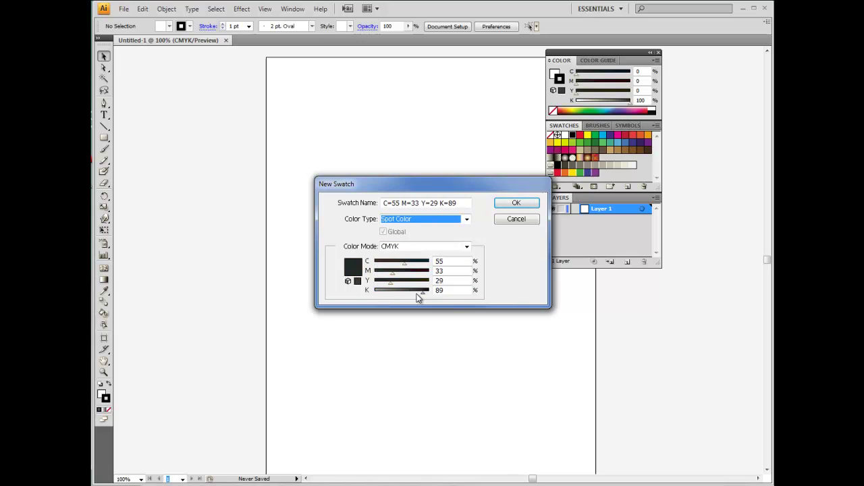
pyautogui.moveTo(423, 292); pyautogui.dragTo(388, 278)
# Name the new spot swatch CutContour and add it to the swatches
pyautogui.moveTo(460, 203); pyautogui.dragTo(383, 203)
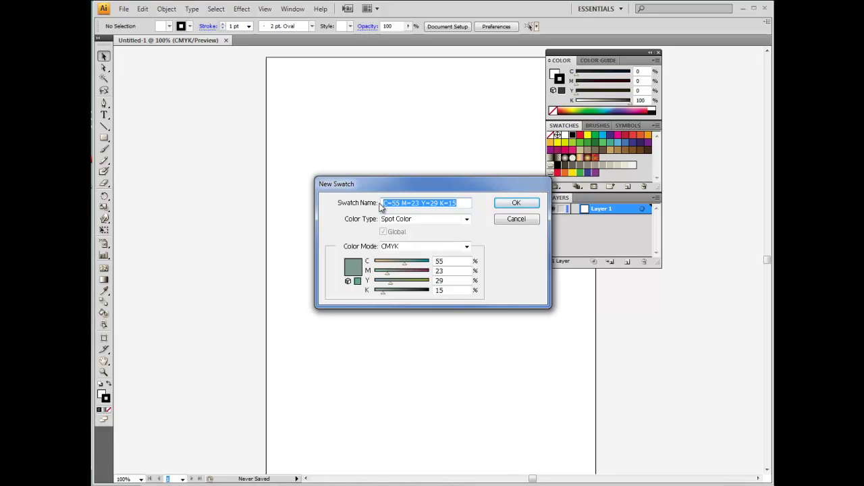
pyautogui.write('CutC')
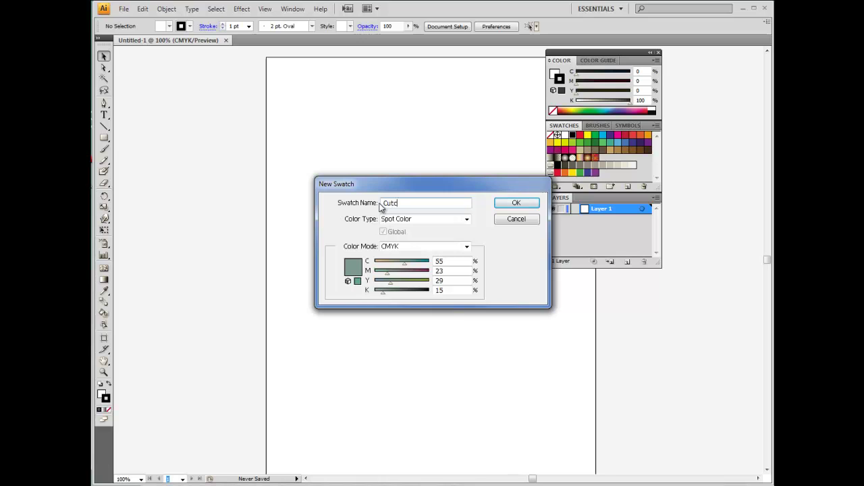
pyautogui.write('on')
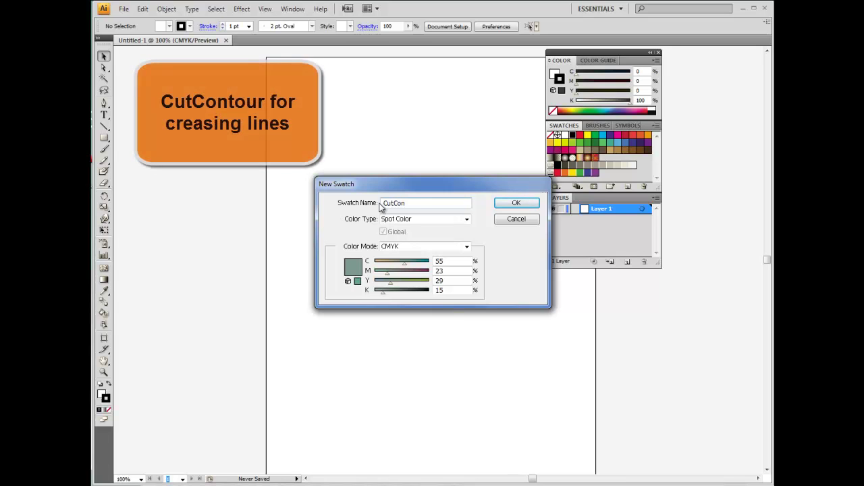
pyautogui.write('tour')
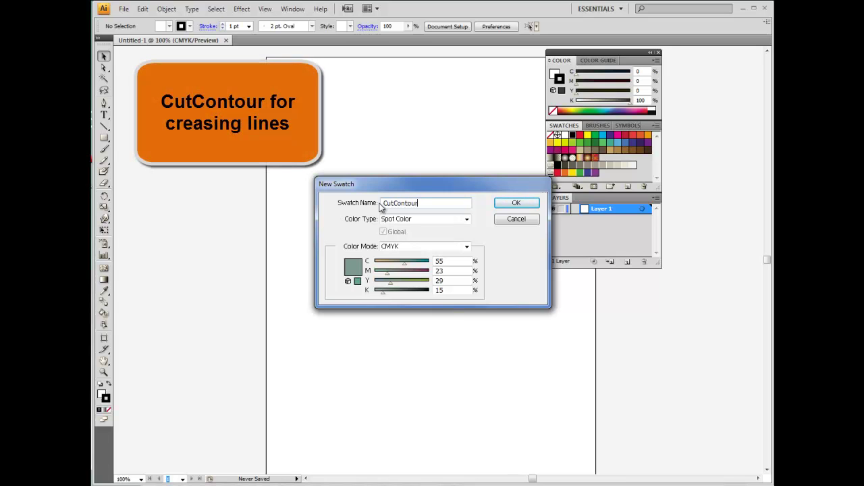
pyautogui.click(517, 204)
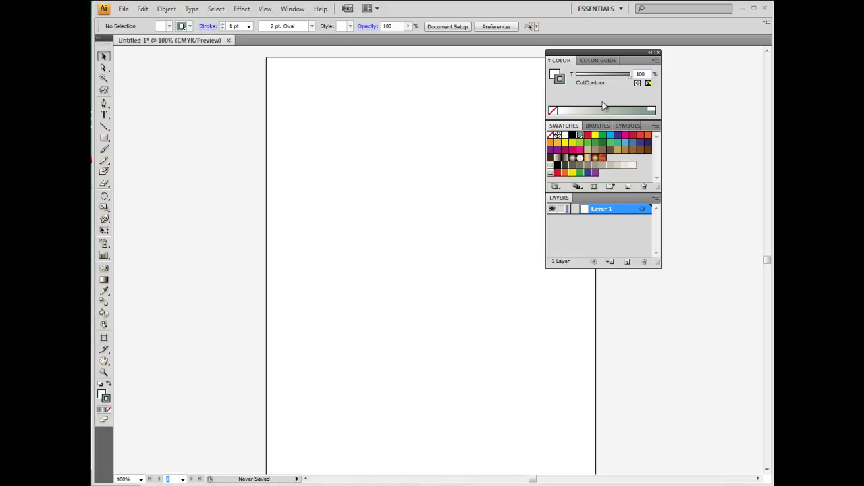
# Add a CMYK spot colour swatch named PerfCutContour with C 8, M 23, Y 29 and K 15%
pyautogui.click(659, 126)
pyautogui.click(690, 128)
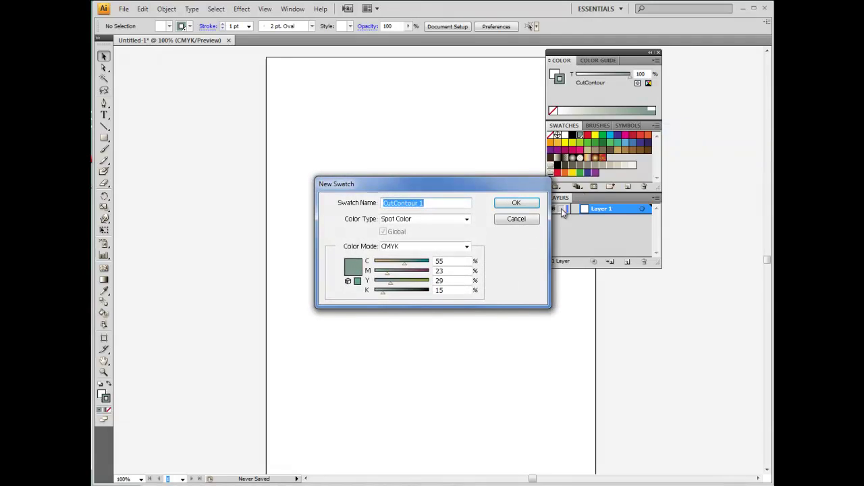
pyautogui.moveTo(404, 263); pyautogui.dragTo(379, 263)
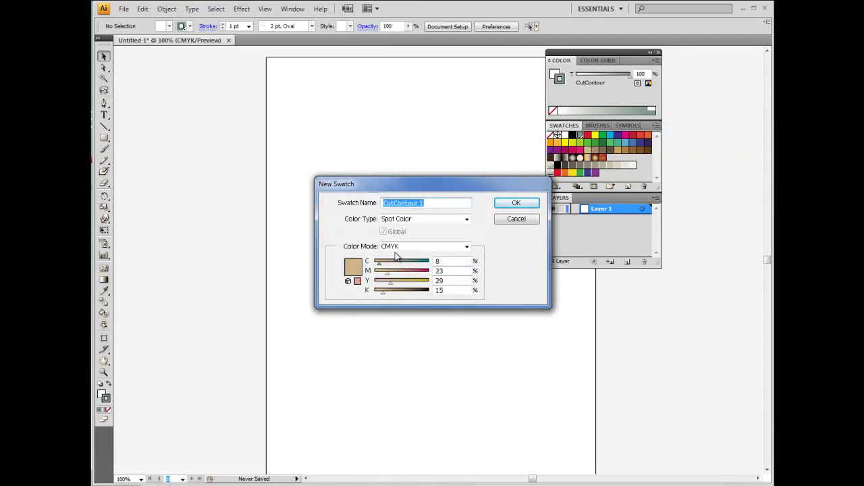
pyautogui.moveTo(427, 204); pyautogui.dragTo(353, 204)
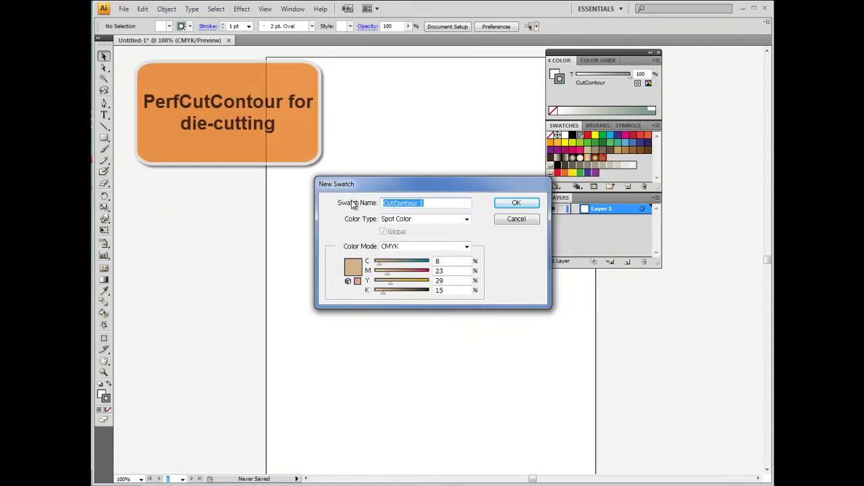
pyautogui.write('Perf')
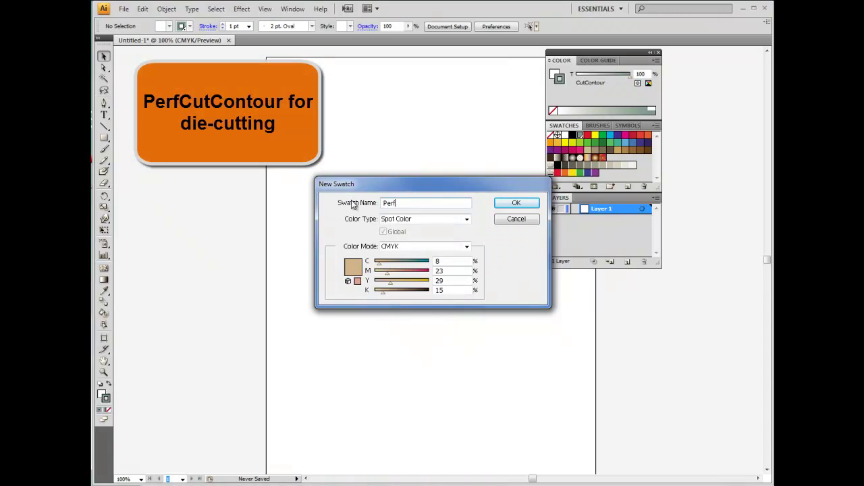
pyautogui.write('CutContour')
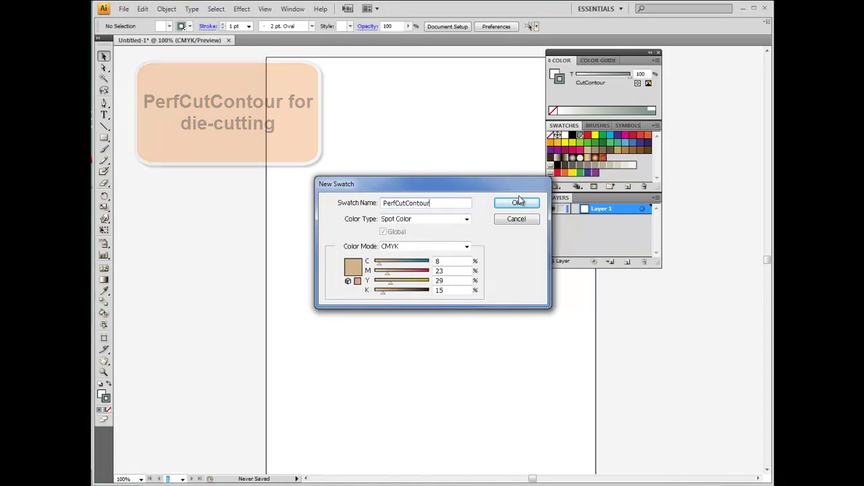
pyautogui.click(517, 202)
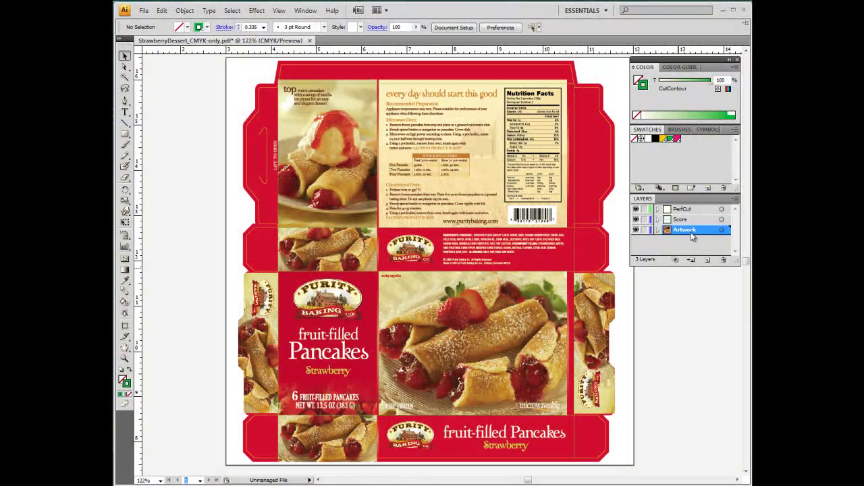
# Hide the Score and Artwork layers and select the carton outline and tab slot paths on the PerfCut layer to check their stroke swatch
pyautogui.click(688, 223)
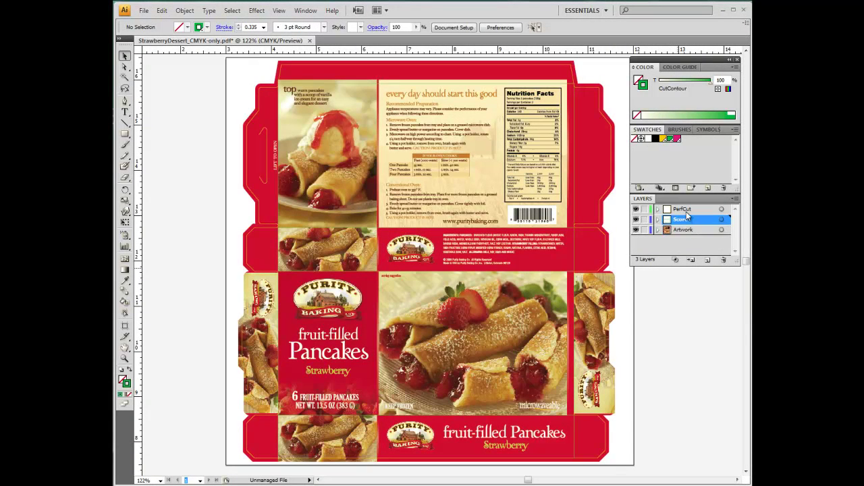
pyautogui.click(687, 211)
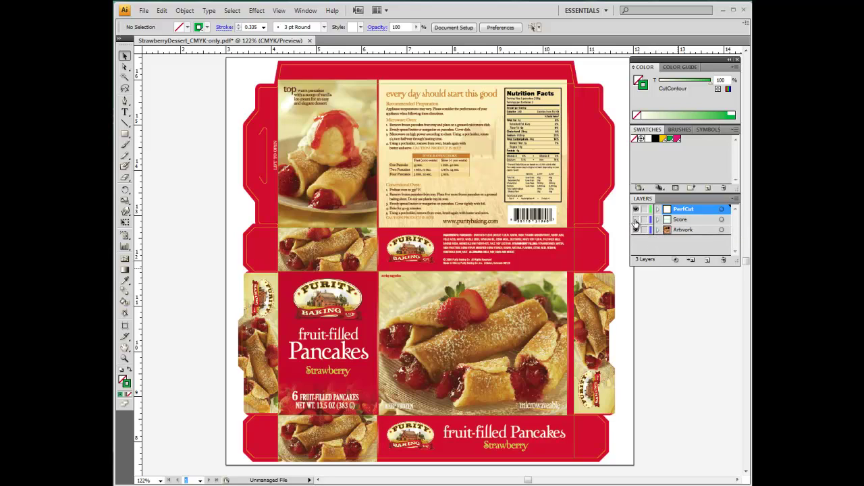
pyautogui.click(635, 220)
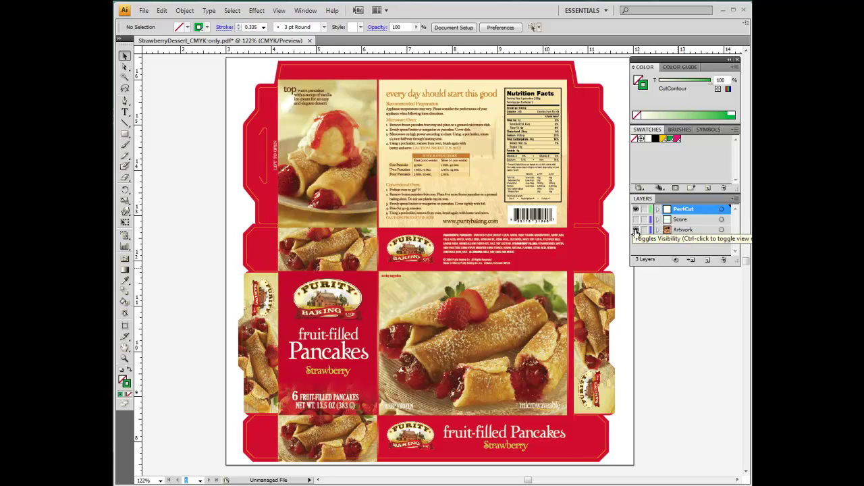
pyautogui.click(635, 230)
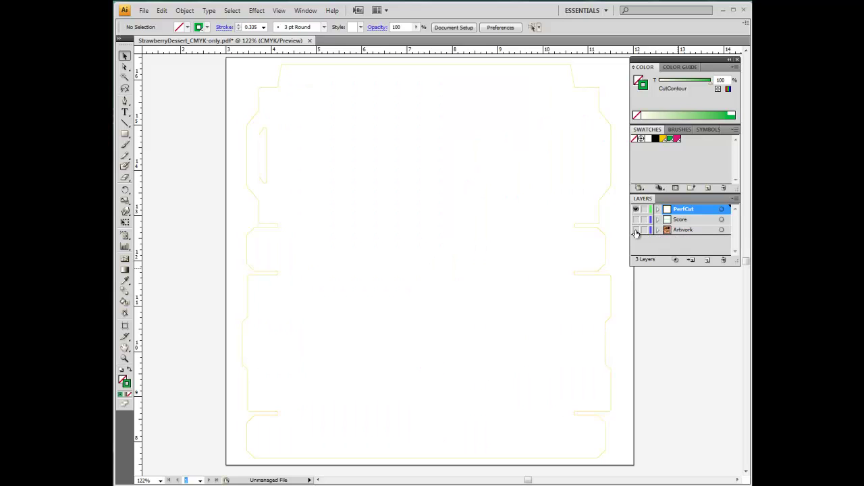
pyautogui.click(599, 223)
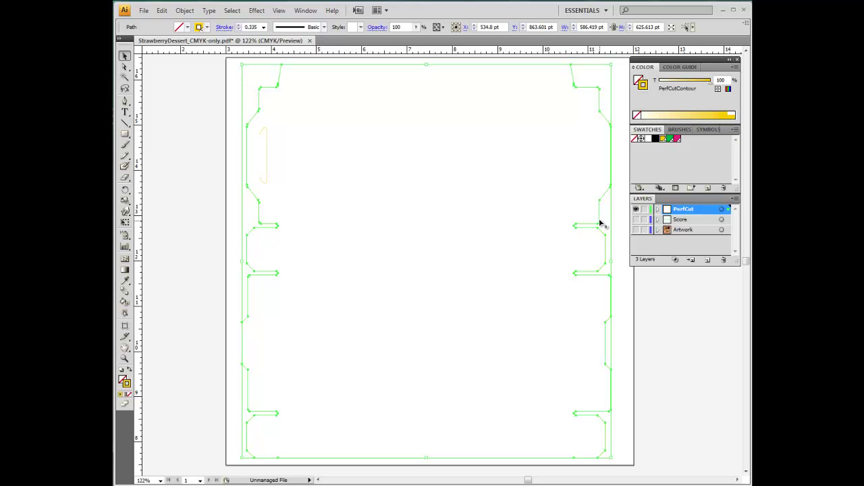
pyautogui.keyDown('shift'); pyautogui.click(267, 147); pyautogui.keyUp('shift')
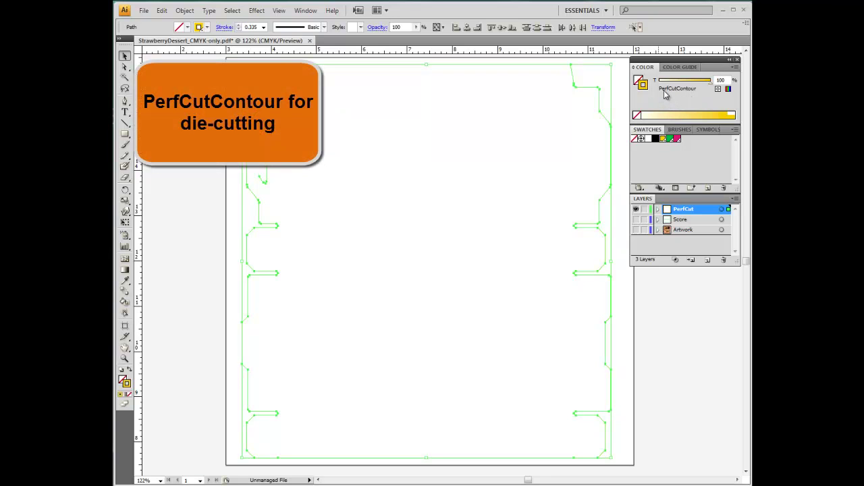
# Show the Score layer, hide the PerfCut layer, and select the crease line group to check its stroke swatch
pyautogui.click(635, 220)
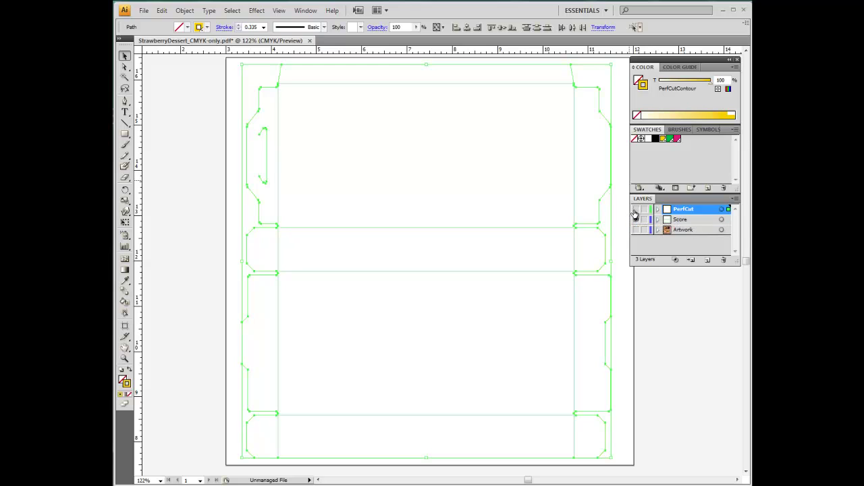
pyautogui.click(635, 210)
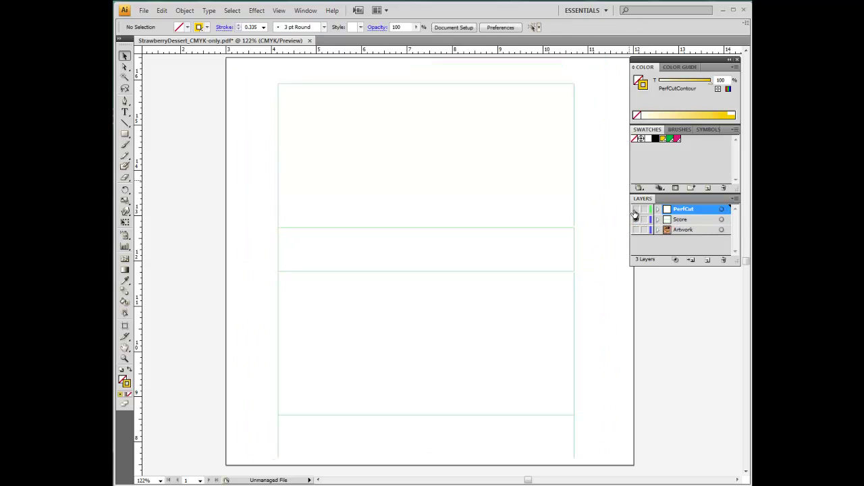
pyautogui.click(574, 206)
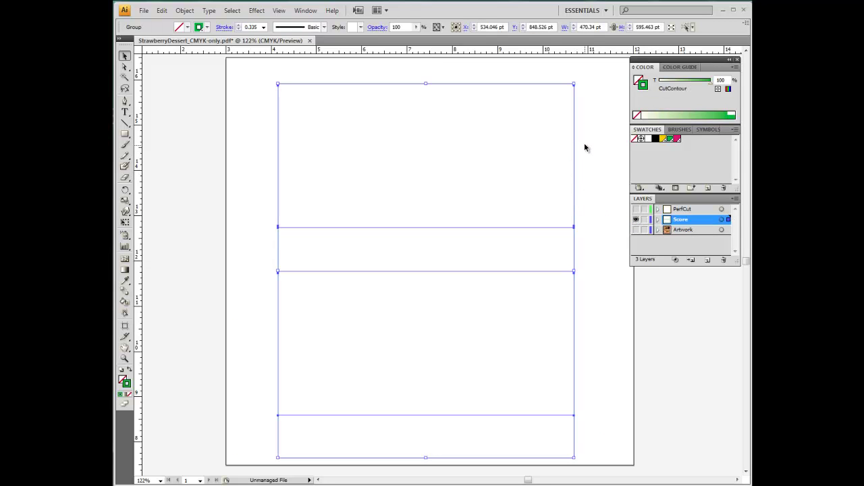
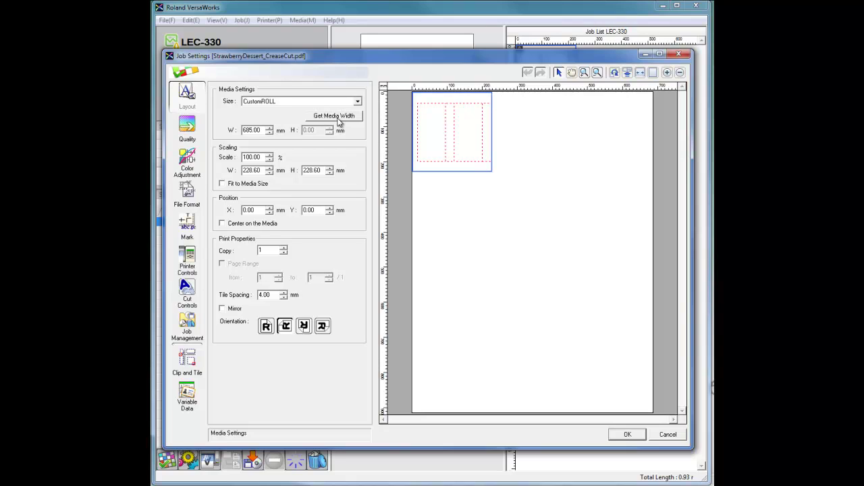
# In Roland VersaWorks, get the media width for the CreaseCut job, then set it to Cut Only with Return to Origin After Cut and advanced settings enabled
pyautogui.click(338, 122)
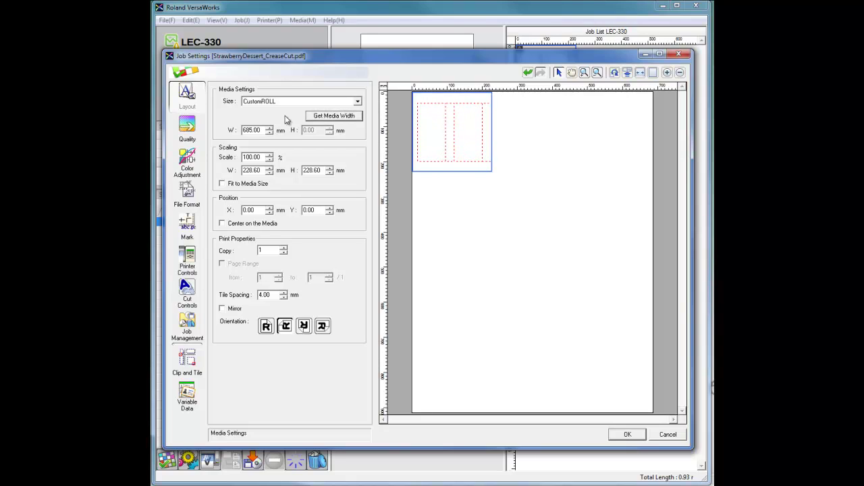
pyautogui.click(184, 293)
pyautogui.click(317, 98)
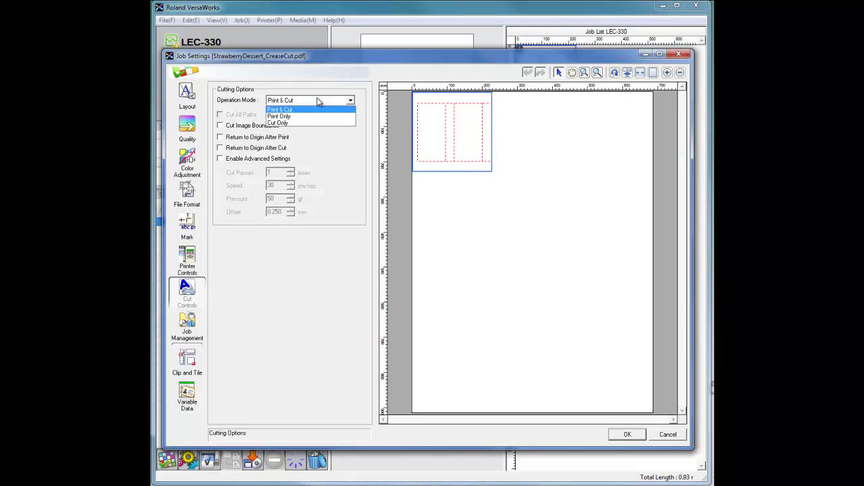
pyautogui.click(305, 124)
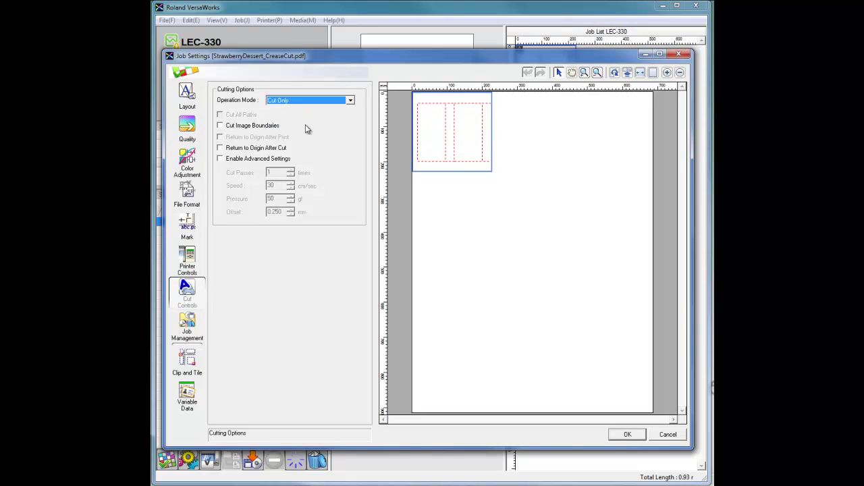
pyautogui.click(225, 150)
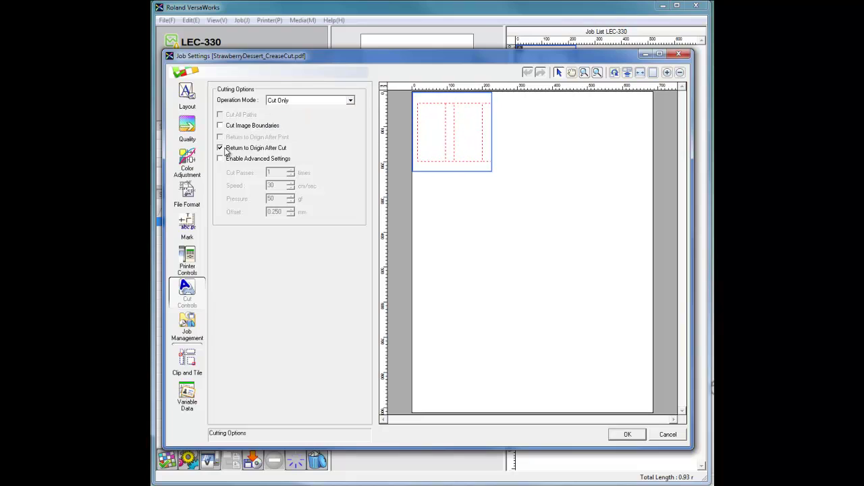
pyautogui.click(220, 159)
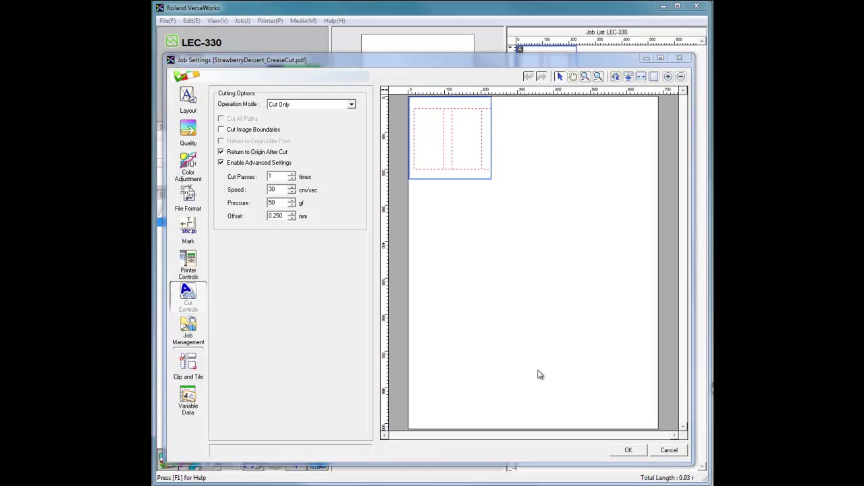
# Set the crease job's cutting speed to 5 cm/sec, pressure to 300 gf and offset to 0 mm, and apply the job settings
pyautogui.click(277, 175)
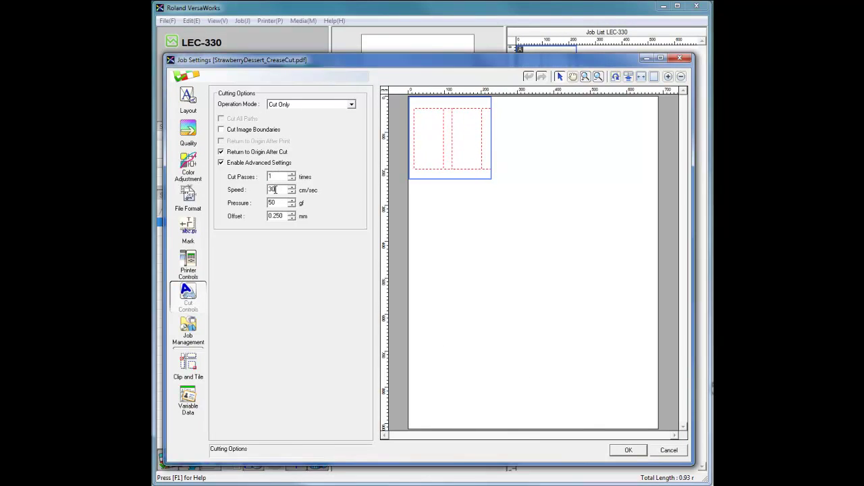
pyautogui.doubleClick(275, 190)
pyautogui.write('5')
pyautogui.doubleClick(283, 202)
pyautogui.write('300')
pyautogui.doubleClick(273, 215)
pyautogui.write('0')
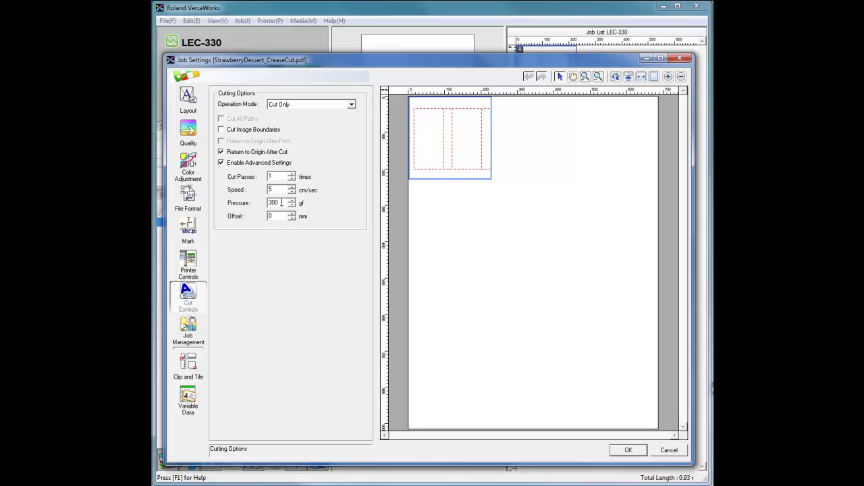
pyautogui.click(290, 219)
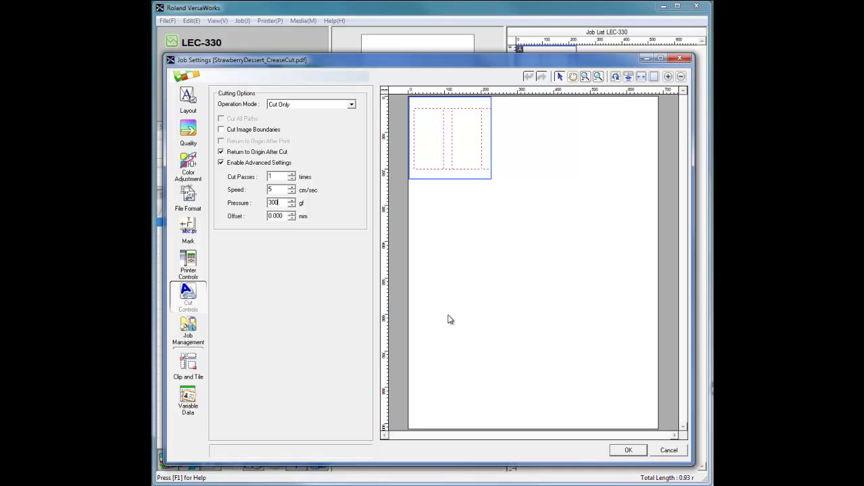
pyautogui.click(629, 451)
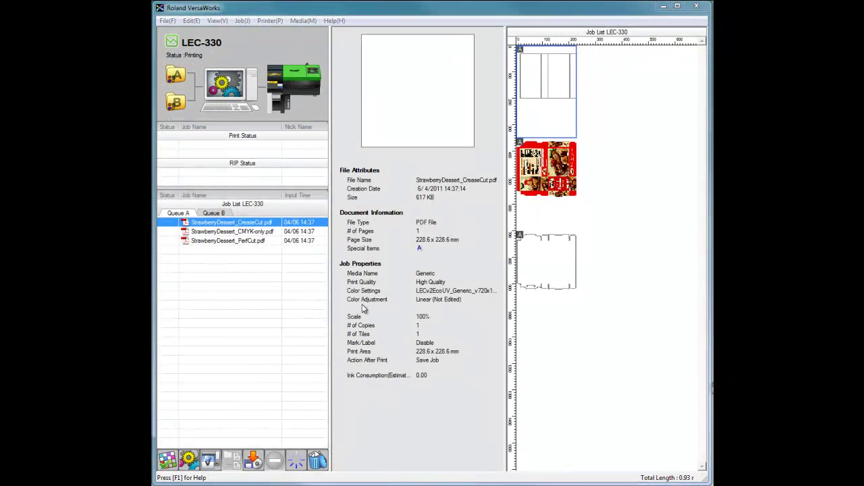
# Open the job settings of StrawberryDessert_CMYK-only.pdf and get the media width from the printer
pyautogui.click(307, 232)
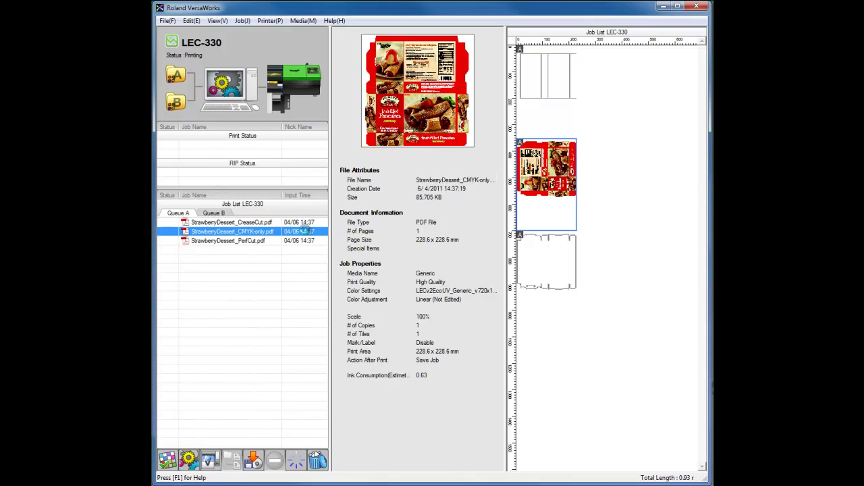
pyautogui.doubleClick(307, 232)
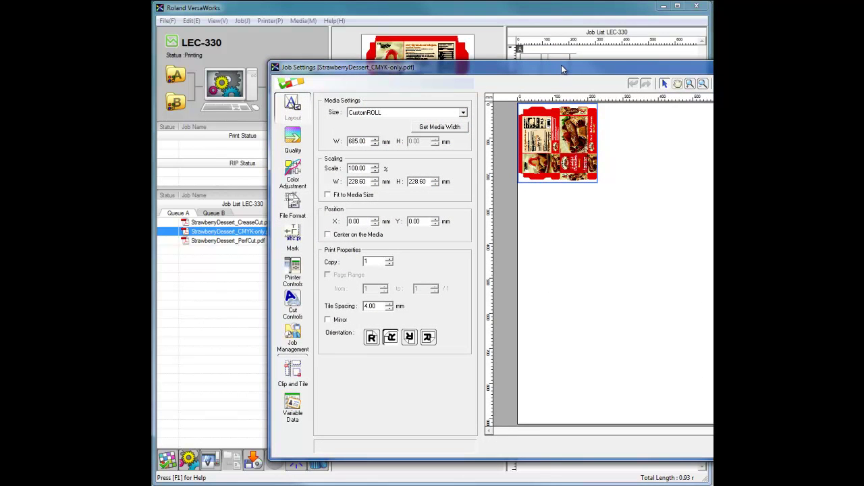
pyautogui.moveTo(561, 65); pyautogui.dragTo(465, 57)
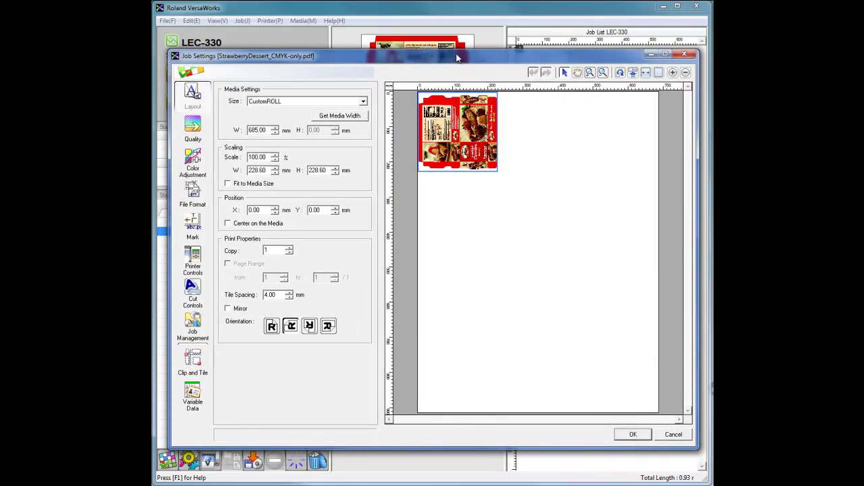
pyautogui.click(338, 119)
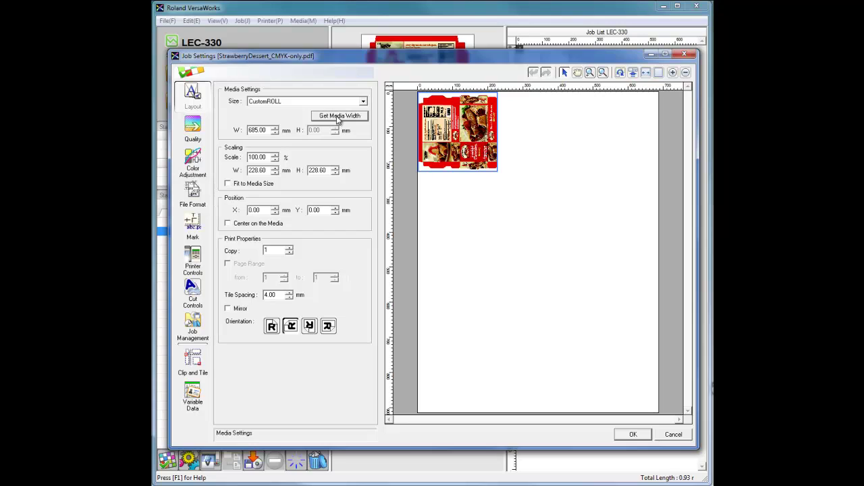
pyautogui.click(338, 116)
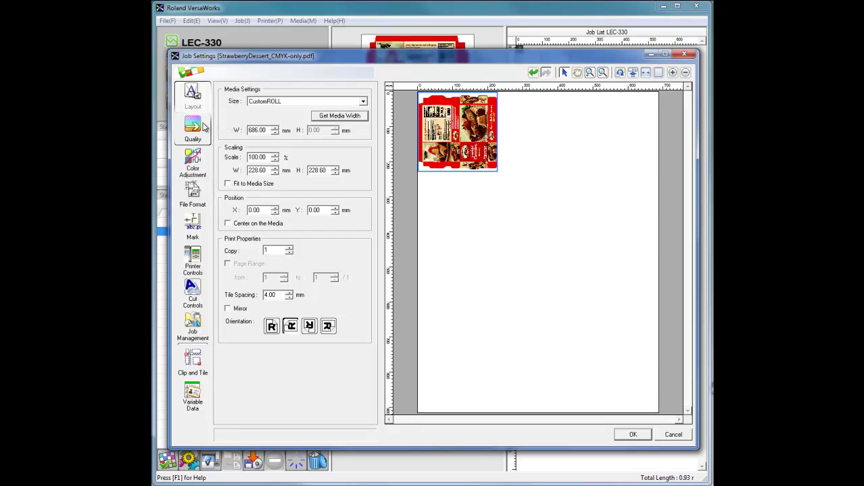
# Choose the Generic media type and the CMYK(v) +PASS mode in the CMYK-only job's quality settings
pyautogui.click(193, 128)
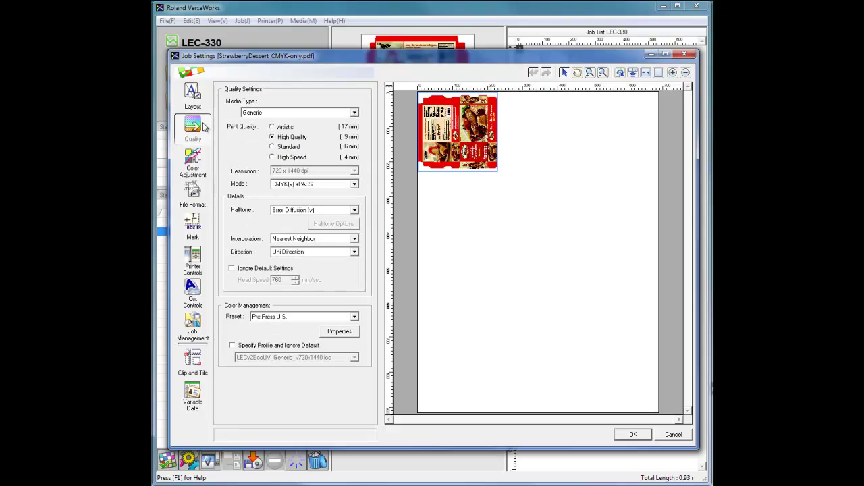
pyautogui.click(275, 114)
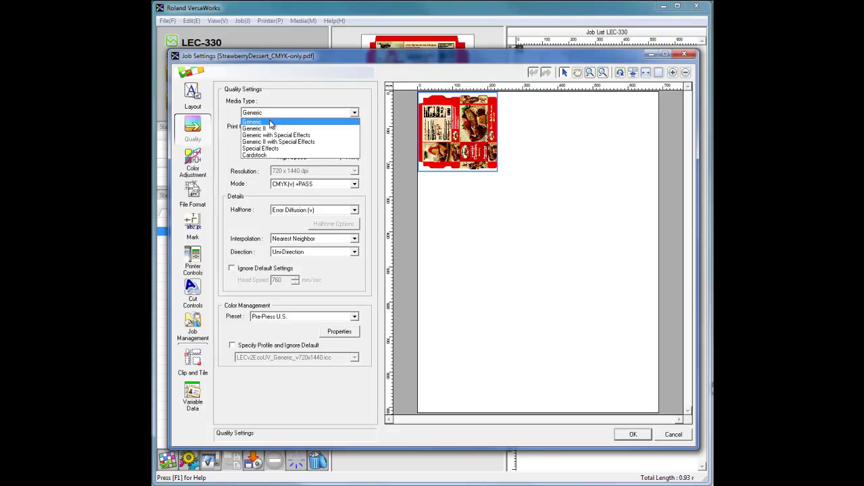
pyautogui.click(271, 123)
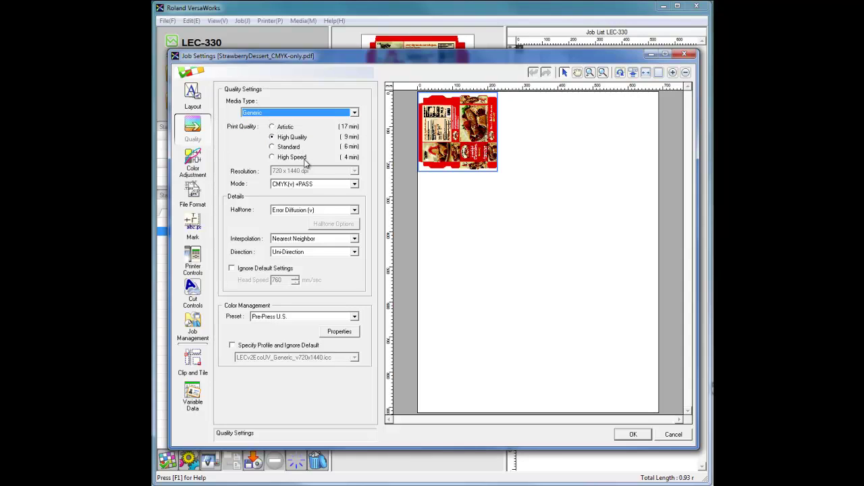
pyautogui.click(323, 185)
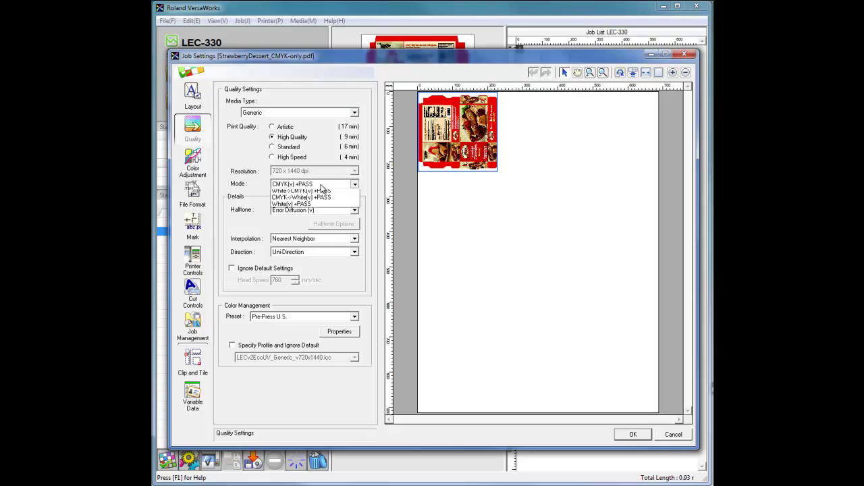
pyautogui.click(323, 192)
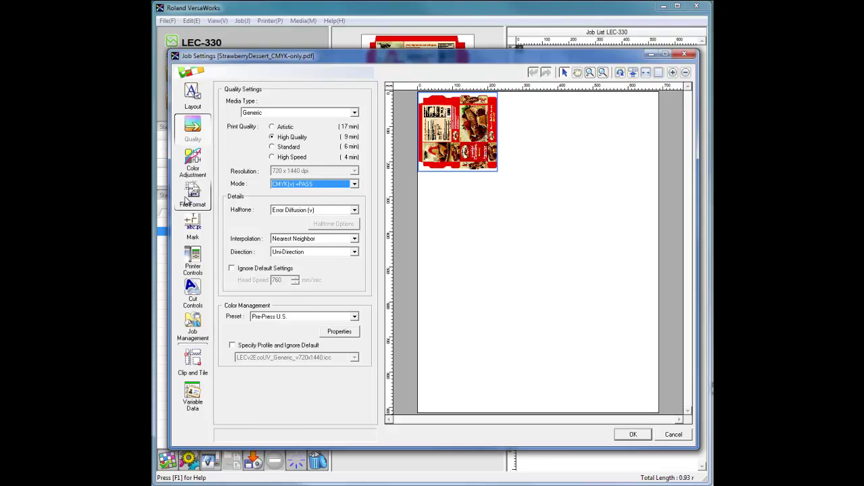
# Set the CMYK-only job to Print Only with Return to Origin After Print, and apply the job settings
pyautogui.click(195, 296)
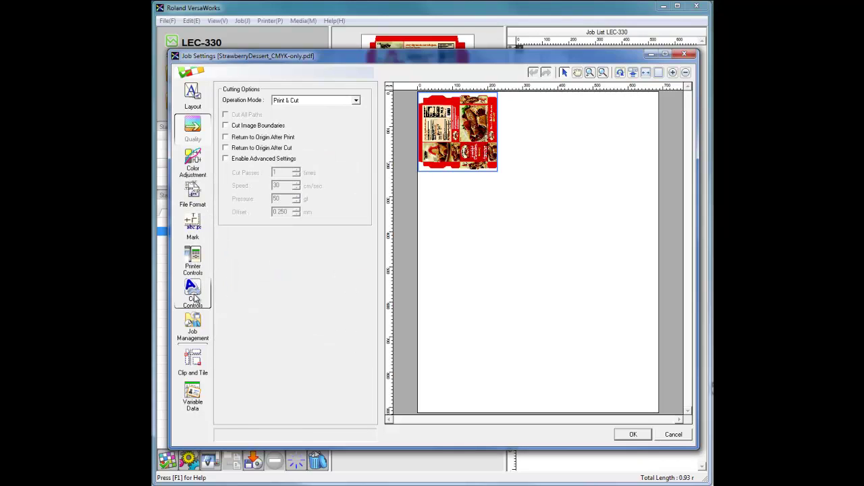
pyautogui.click(302, 101)
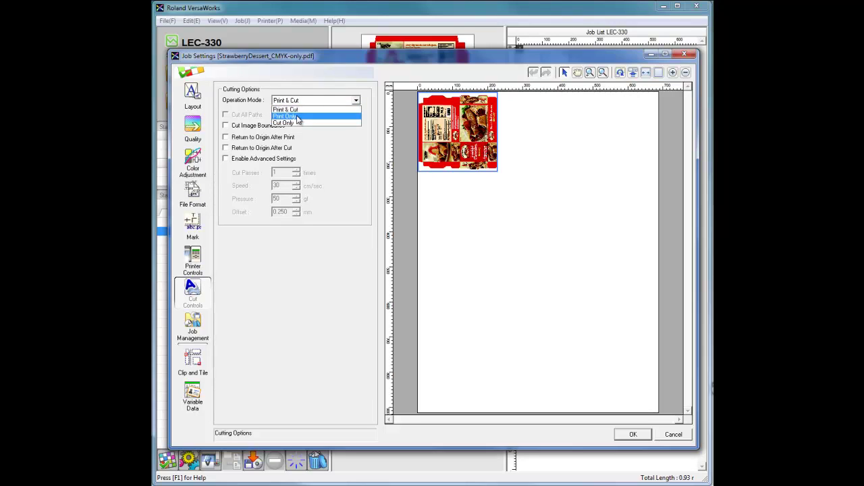
pyautogui.click(298, 117)
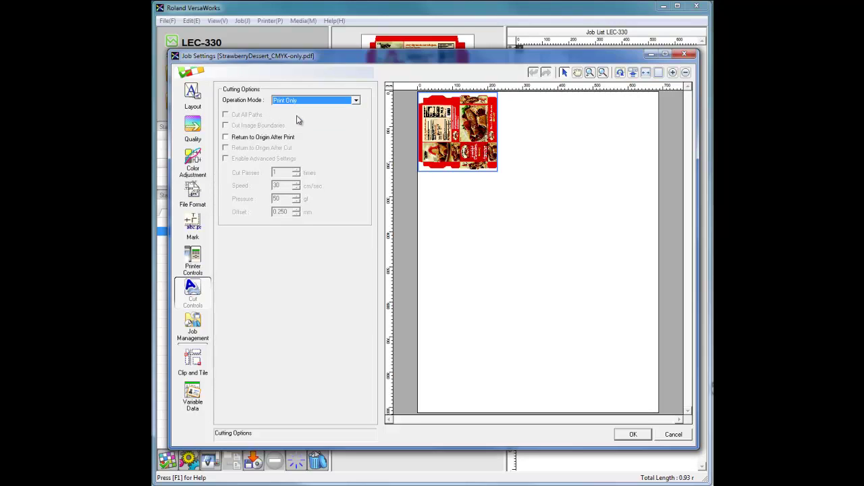
pyautogui.click(227, 138)
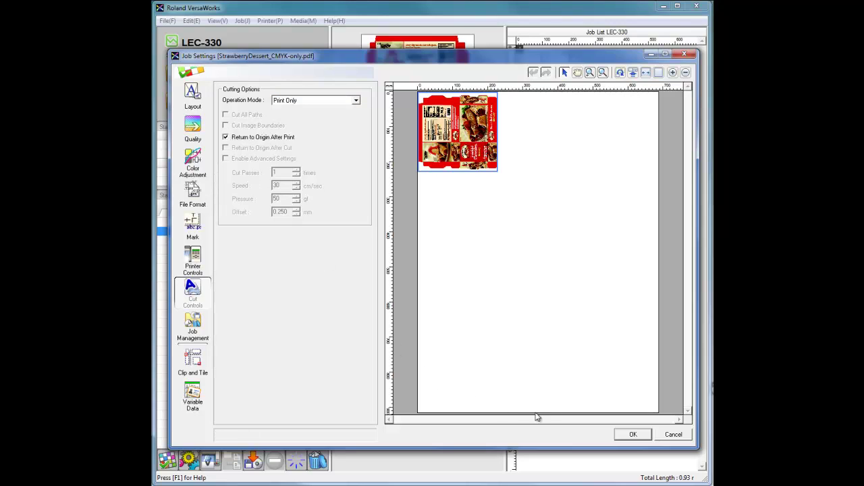
pyautogui.click(633, 439)
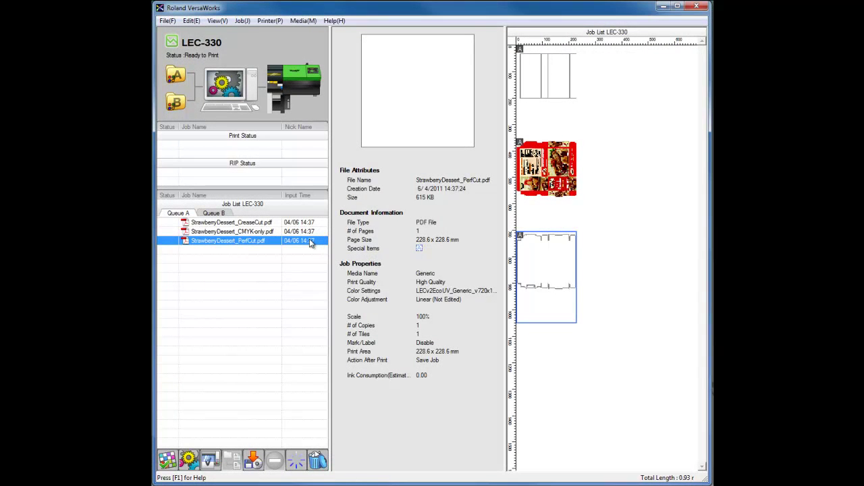
# Open the job settings of StrawberryDessert_PerfCut.pdf and get the media width from the printer
pyautogui.doubleClick(311, 242)
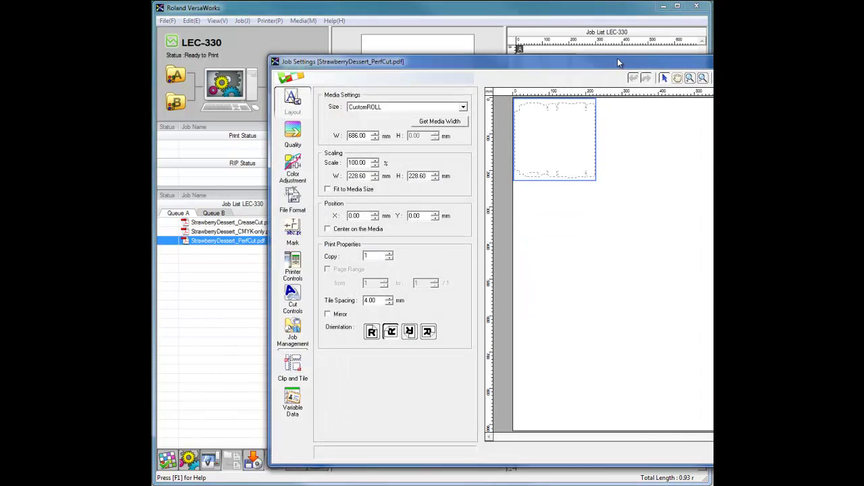
pyautogui.moveTo(617, 62); pyautogui.dragTo(516, 58)
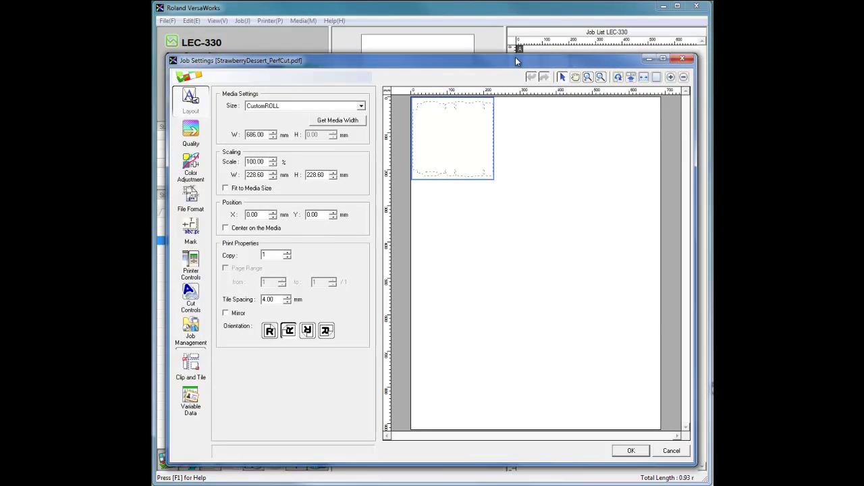
pyautogui.click(326, 123)
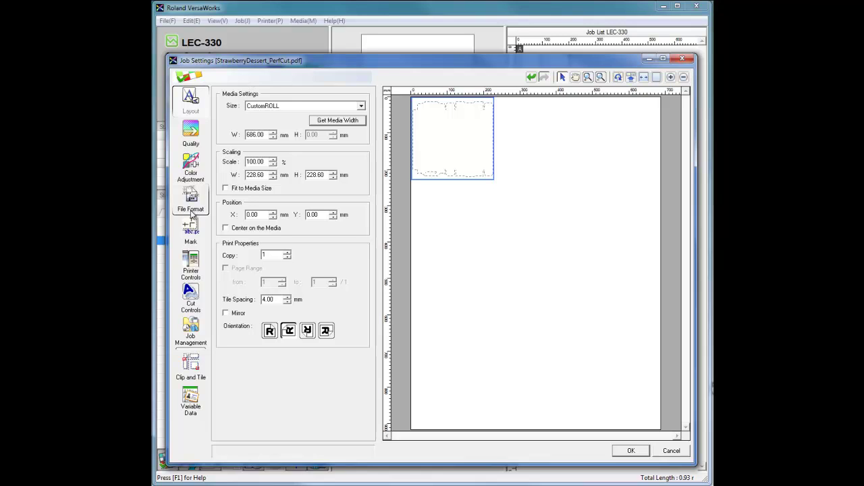
# Set the PerfCut job's operation mode to Cut Only and enable its advanced cutting settings
pyautogui.click(192, 299)
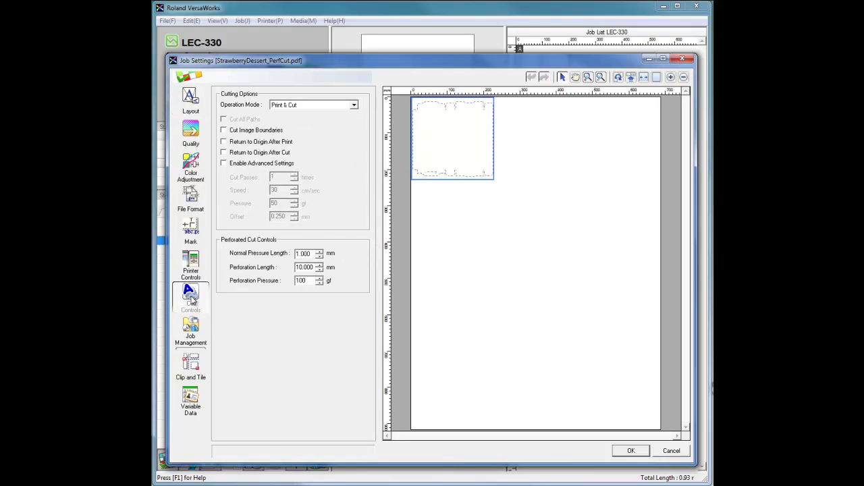
pyautogui.click(304, 107)
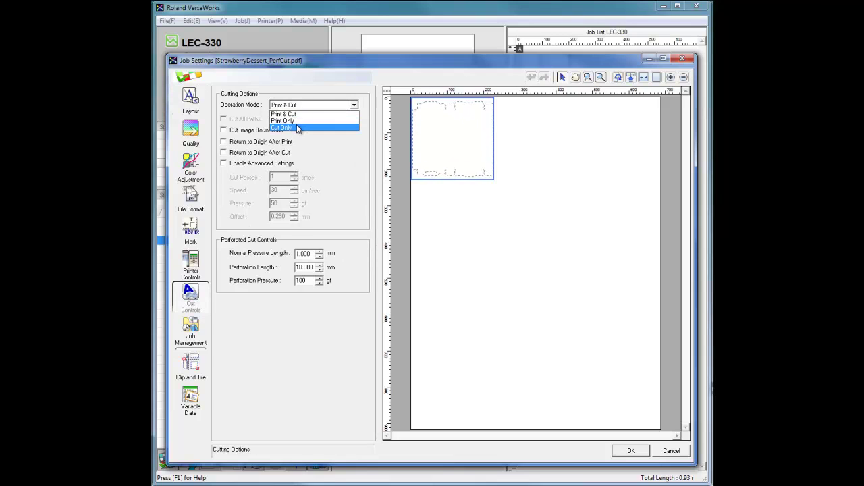
pyautogui.click(297, 126)
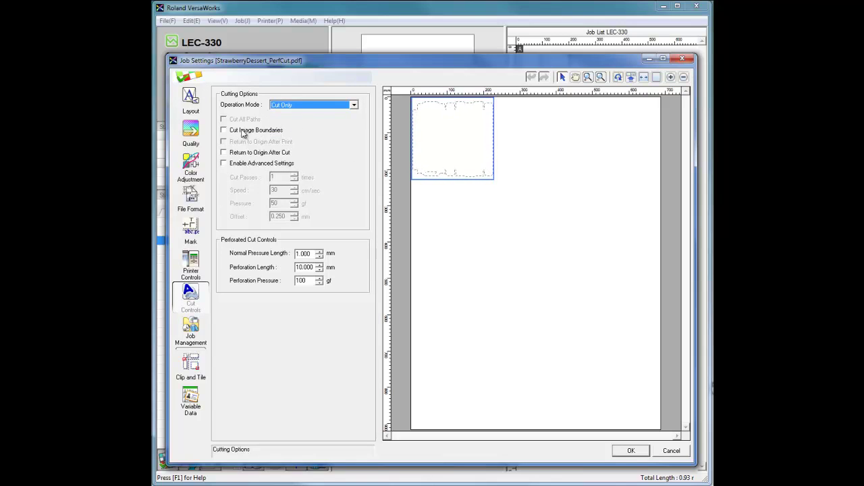
pyautogui.click(226, 165)
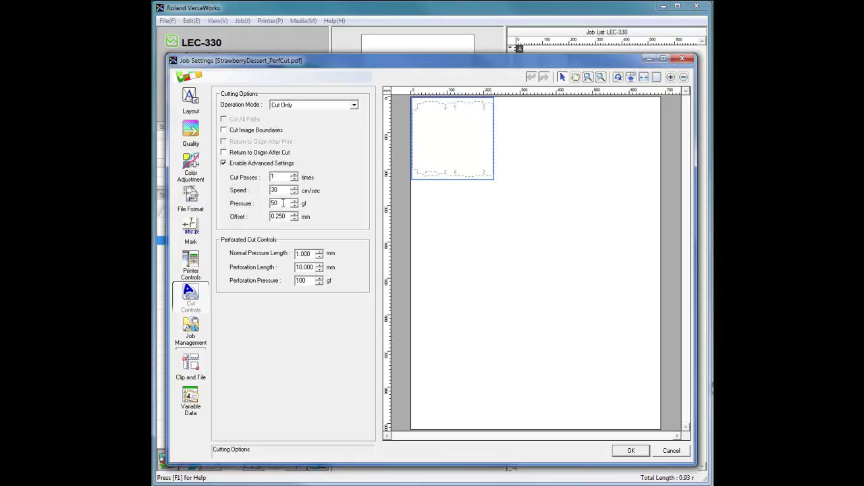
# Set the PerfCut job's cutting speed to 10 cm/sec and its offset to 0.500 mm
pyautogui.moveTo(282, 192); pyautogui.dragTo(268, 195)
pyautogui.write('10')
pyautogui.moveTo(287, 216); pyautogui.dragTo(268, 216)
pyautogui.press('BackSpace')
pyautogui.write('500')
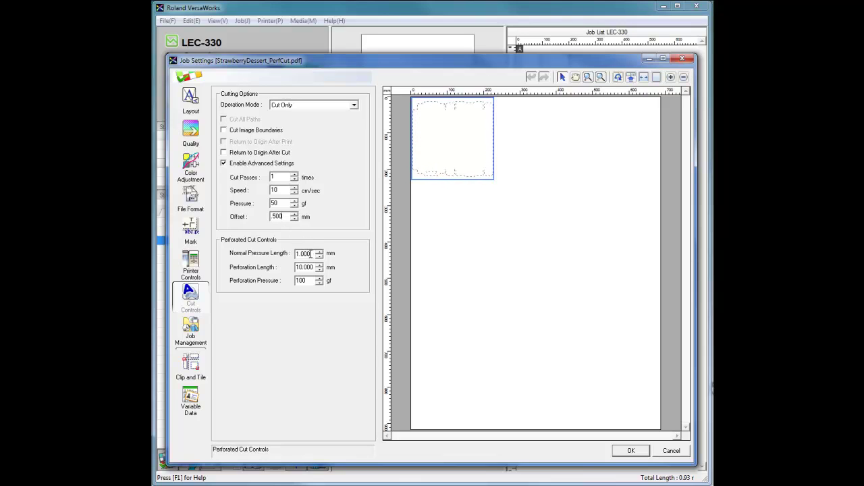
# Set the PerfCut job's perforation pressure to 250 gf and apply the job settings
pyautogui.click(305, 253)
pyautogui.doubleClick(313, 280)
pyautogui.write('250')
pyautogui.click(625, 452)
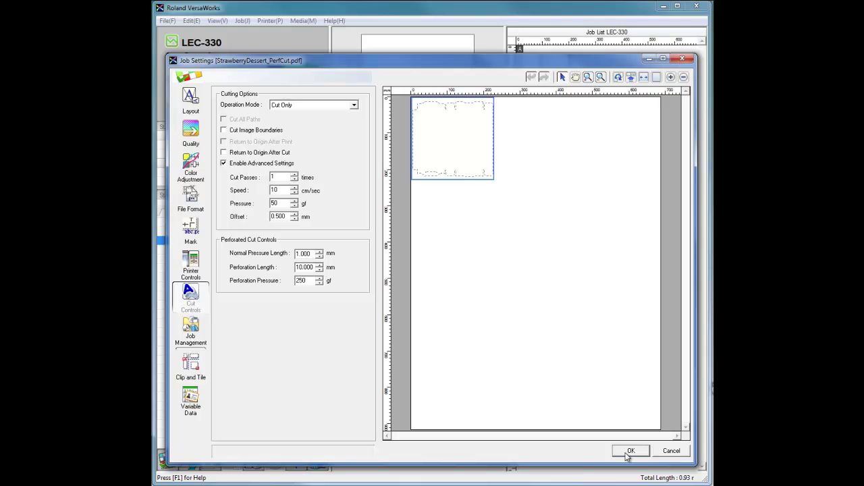
pyautogui.click(629, 451)
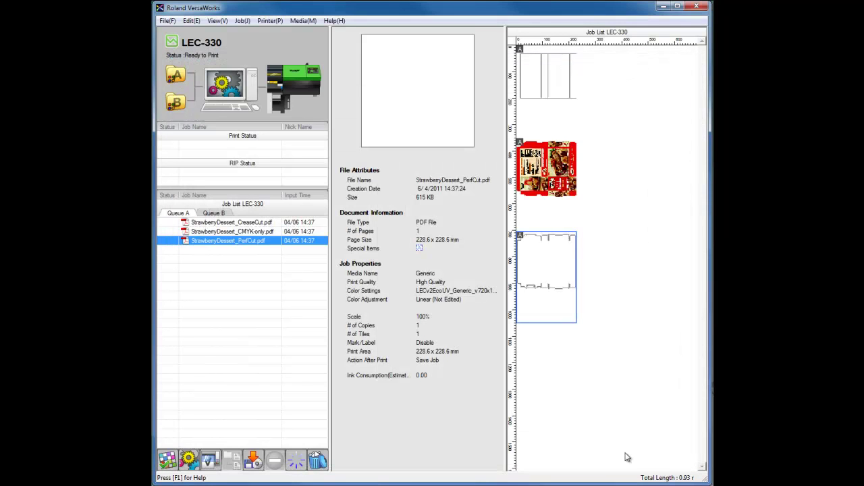